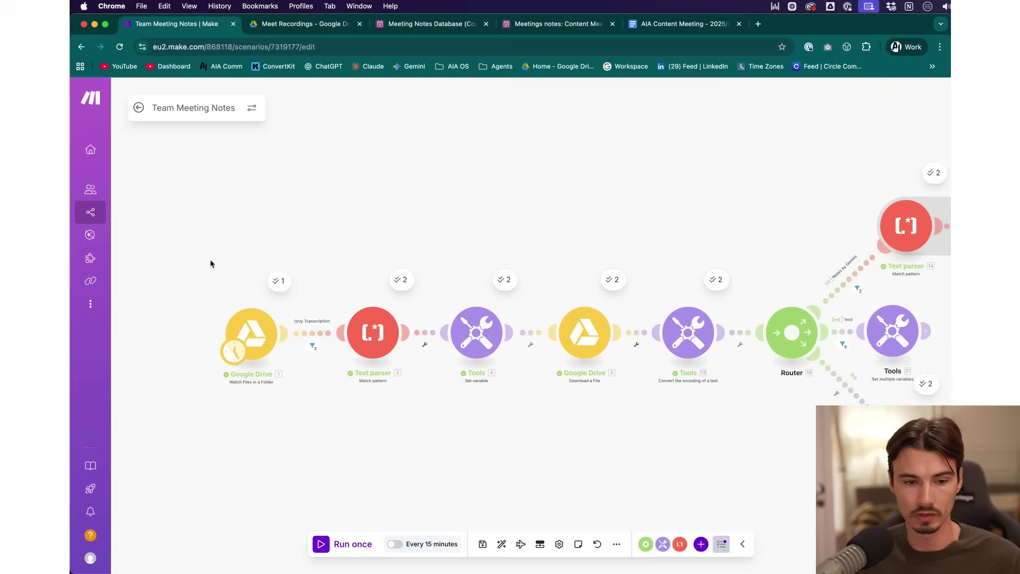
- Center the Team Meeting Notes module chain, from the Google Drive trigger to the Router, on the canvas
left_click_drag(209, 262, 303, 271)
- Check the Google Drive Watch Files trigger against the Meet Recordings folder in Drive
left_click(375, 318)
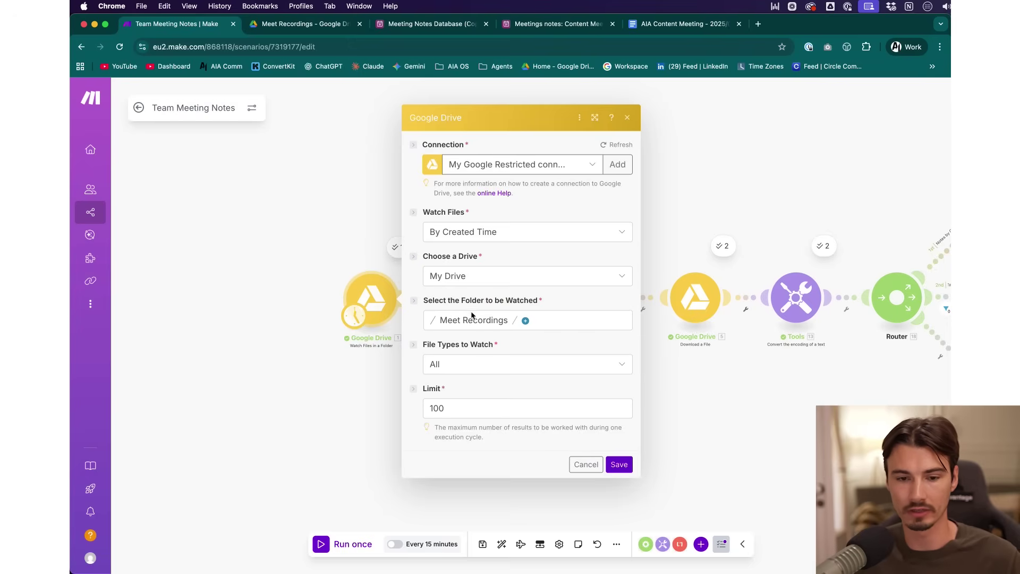
left_click(286, 27)
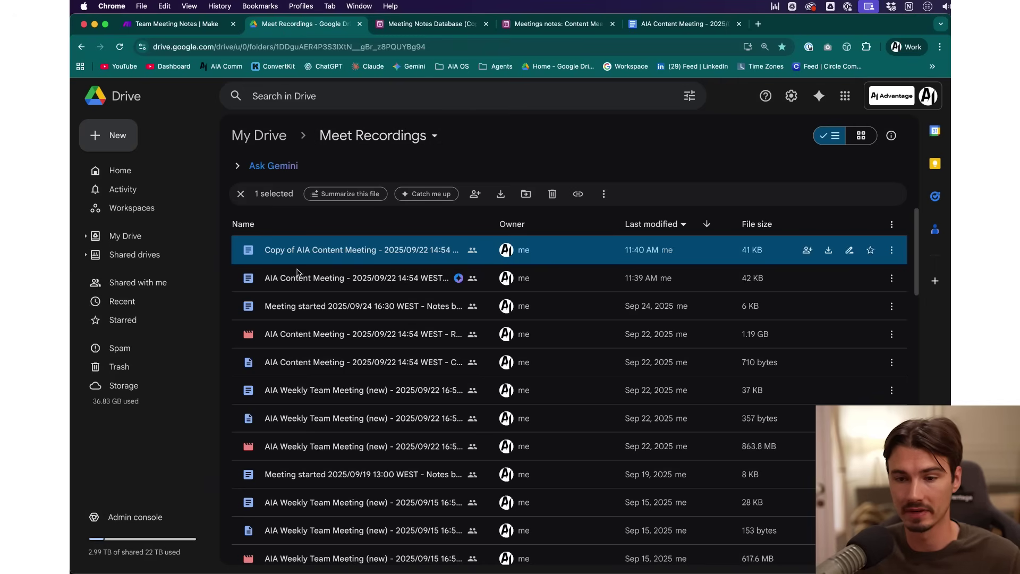
key("ctrl+shift+Tab")
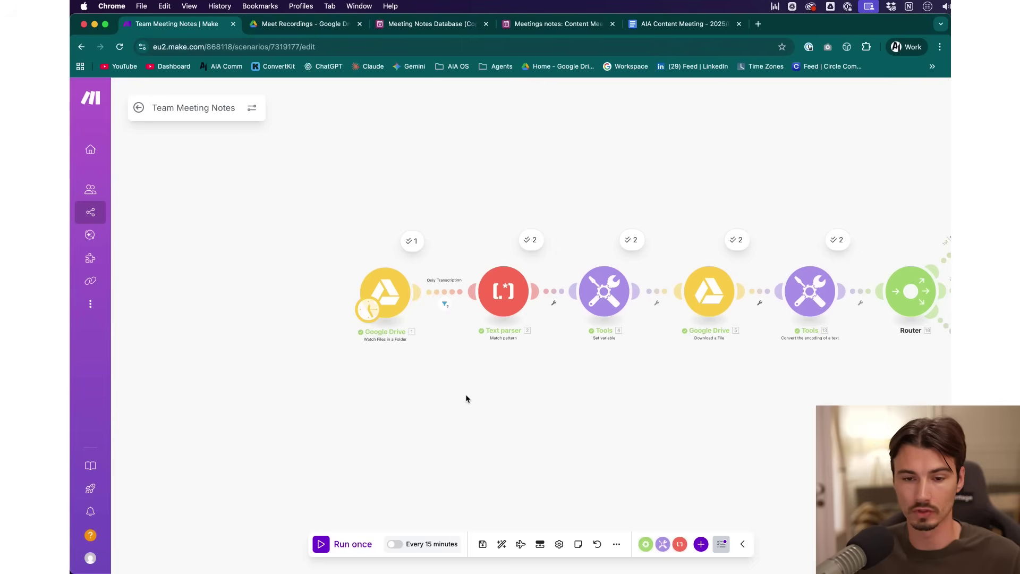
- Turn on scheduling at the 15-minute interval and look over the later modules
left_click(395, 544)
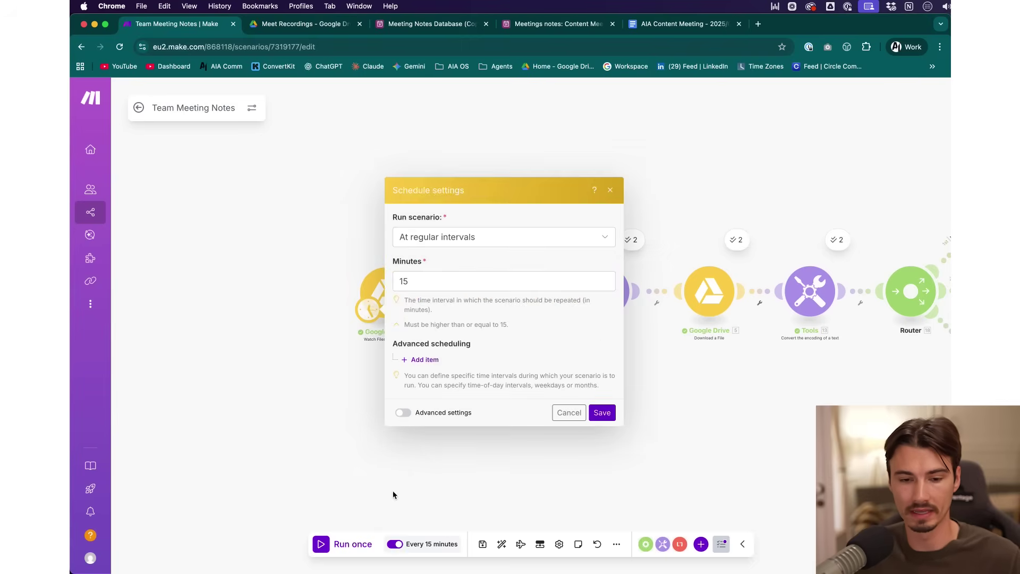
left_click(605, 416)
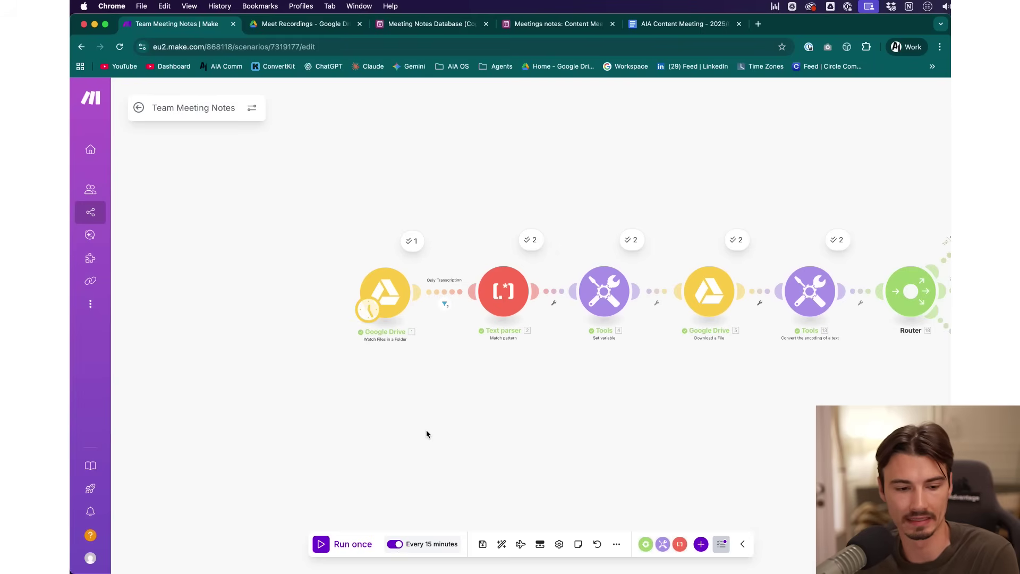
scroll(483, 391, "right", 5)
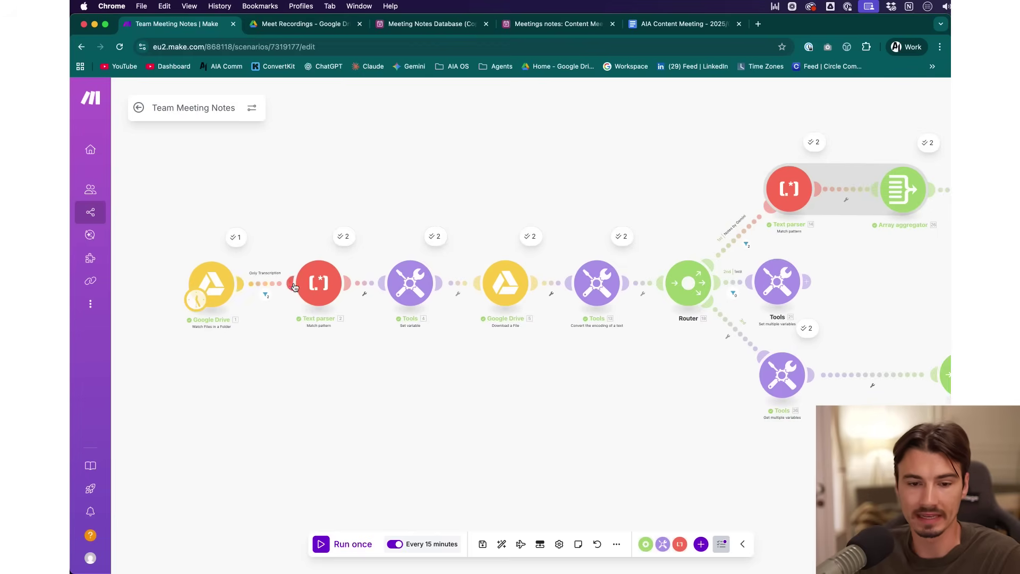
left_click_drag(669, 415, 728, 389)
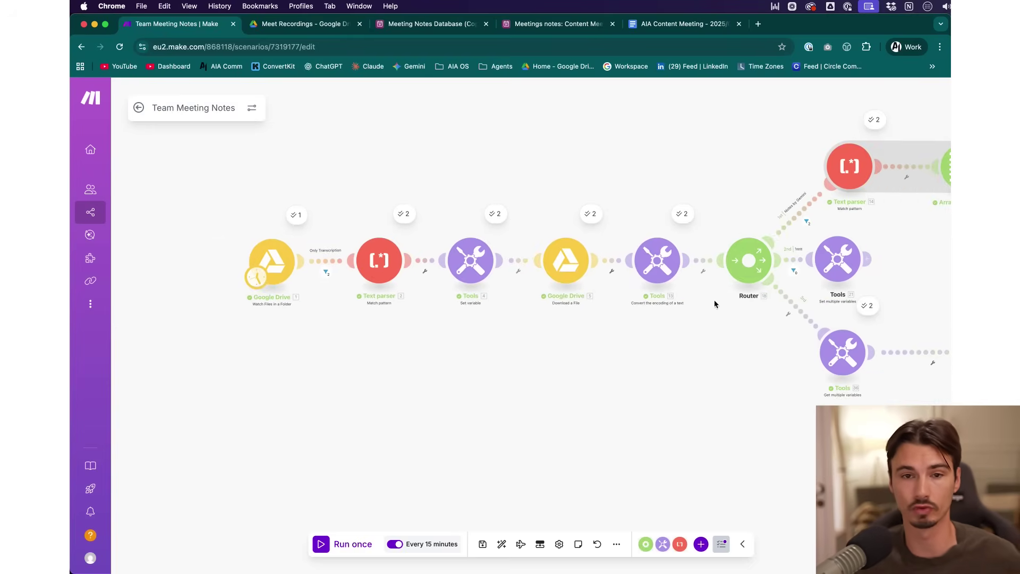
- Review the Transcript tab of the AIA Content Meeting notes document
key("super+5")
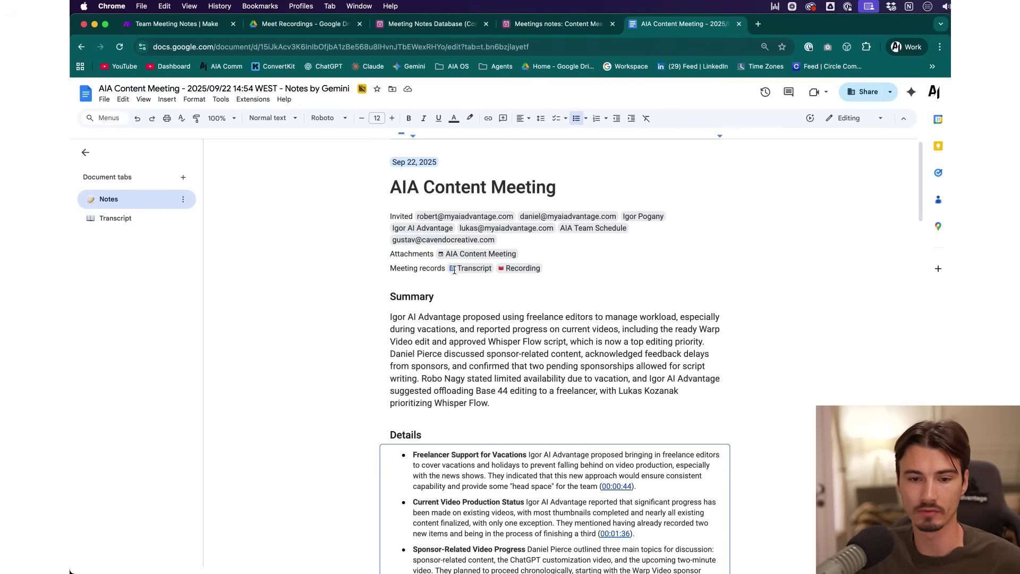
left_click(479, 272)
left_click(492, 286)
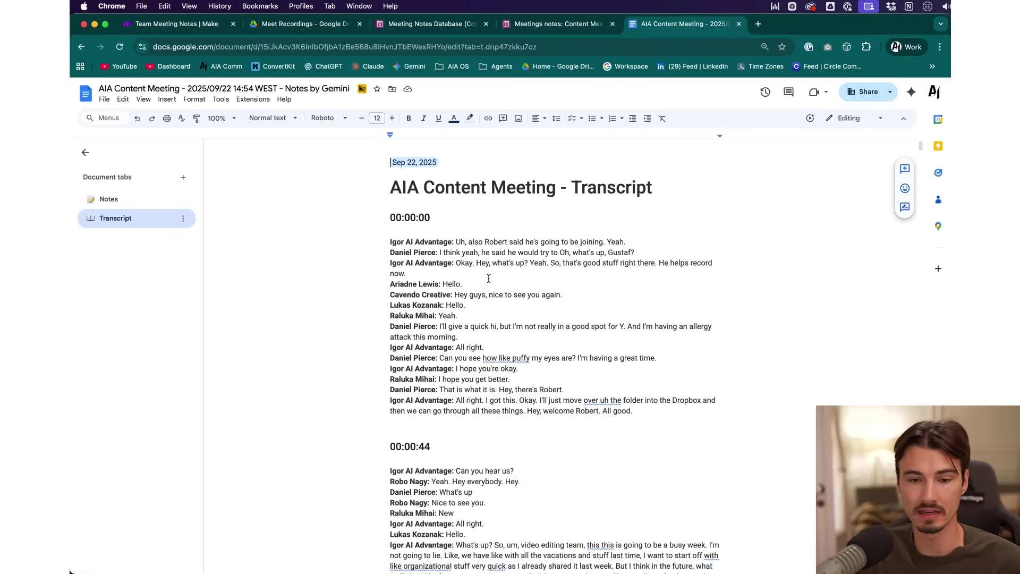
- Open the Airtable meeting notes database and the first record's date
key("super+1")
left_click(433, 25)
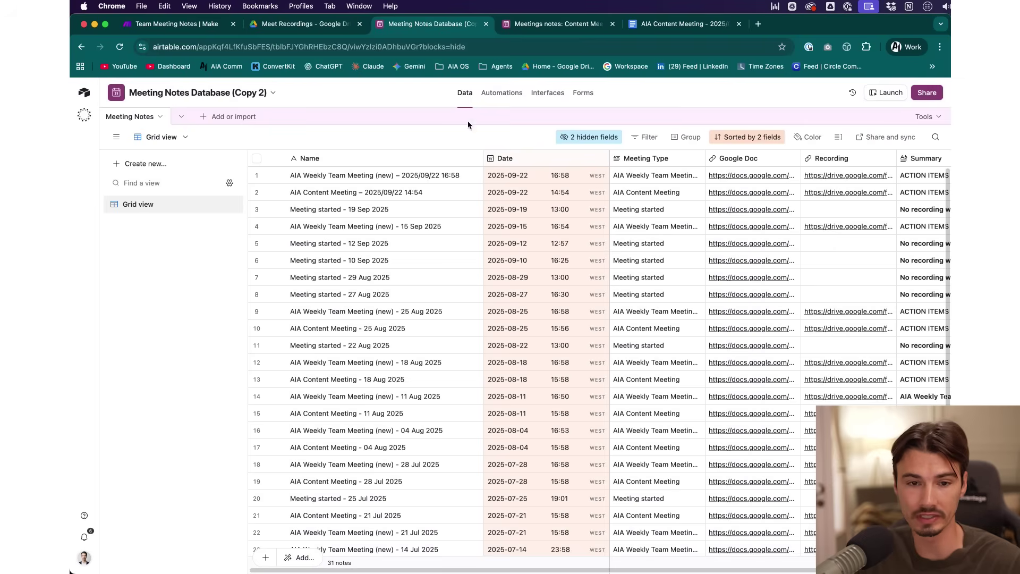
left_click(531, 178)
- Back in Make, inspect the Text parser's match pattern without changing it
key("super+1")
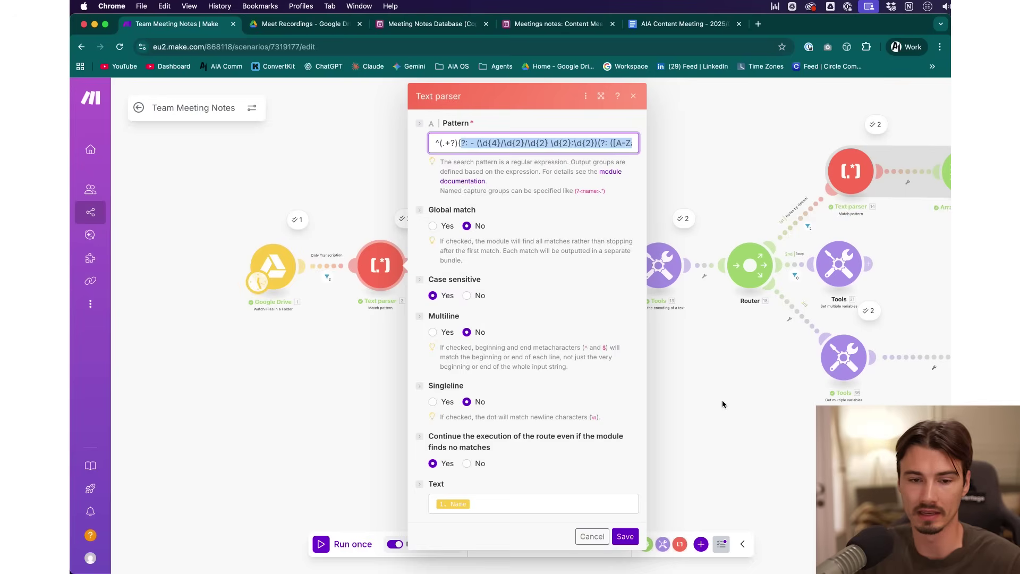
left_click(760, 367)
left_click(367, 267)
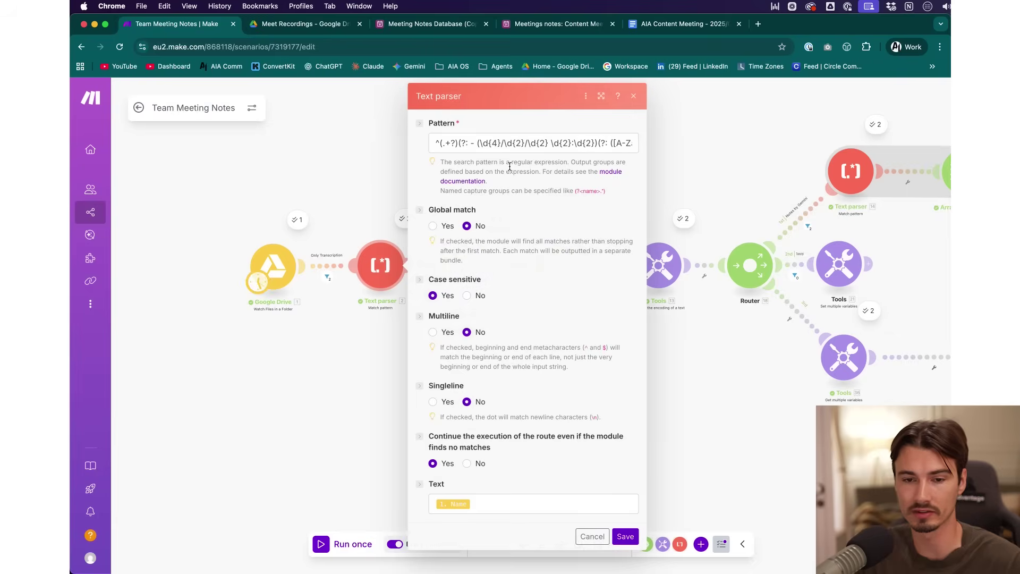
left_click(701, 463)
- Review the Set variable module's date value formula, leaving it unchanged
left_click(472, 266)
left_click(494, 393)
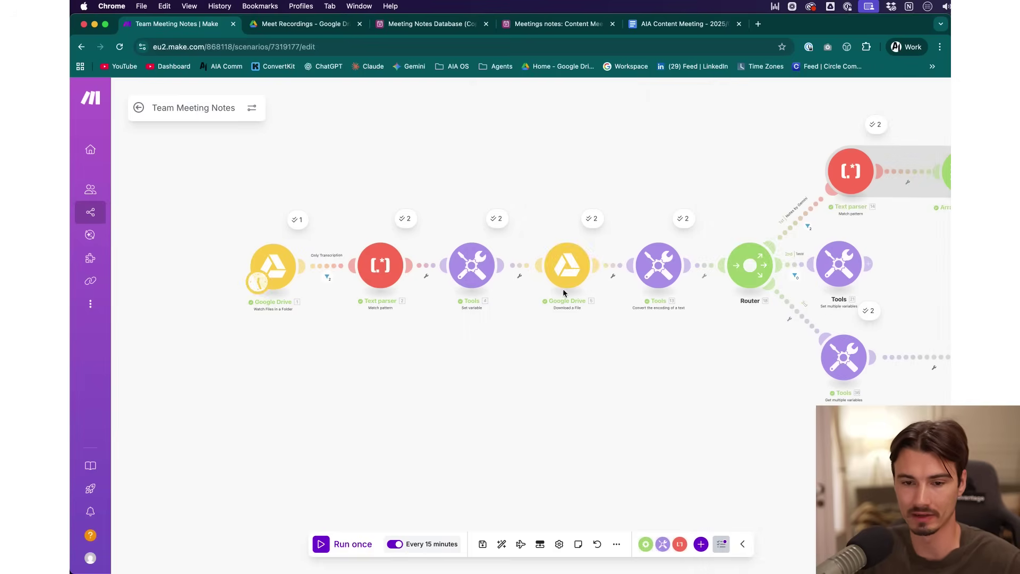
left_click(471, 265)
left_click(537, 285)
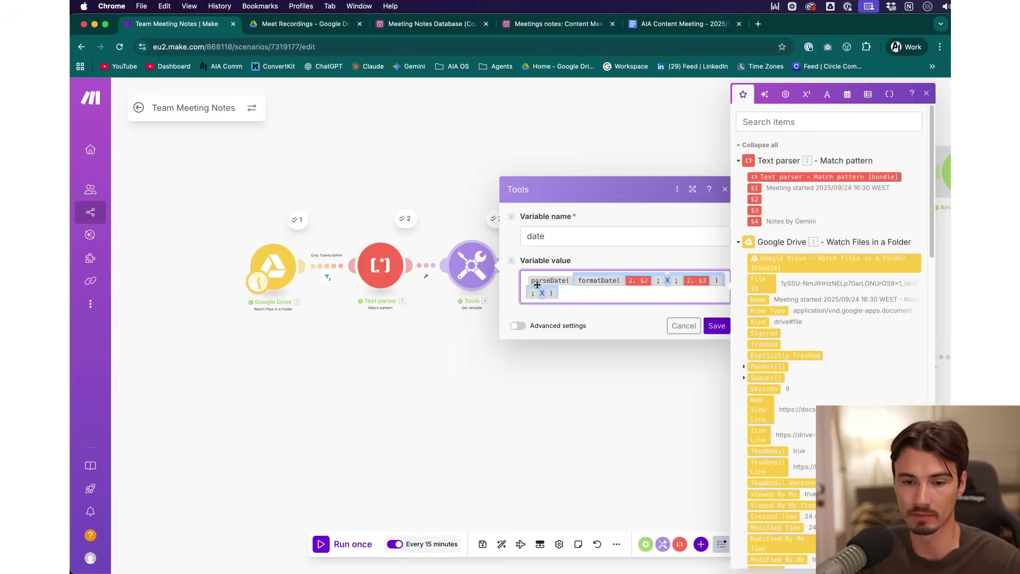
left_click(592, 293)
left_click(497, 323)
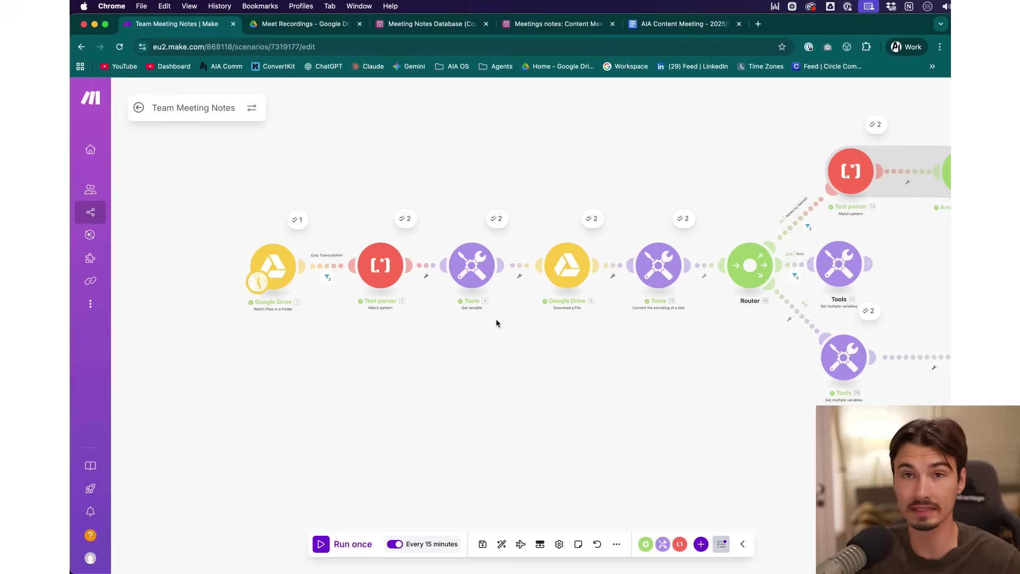
- Inspect the Download a File and text encoding modules, then zoom out the canvas
left_click(564, 273)
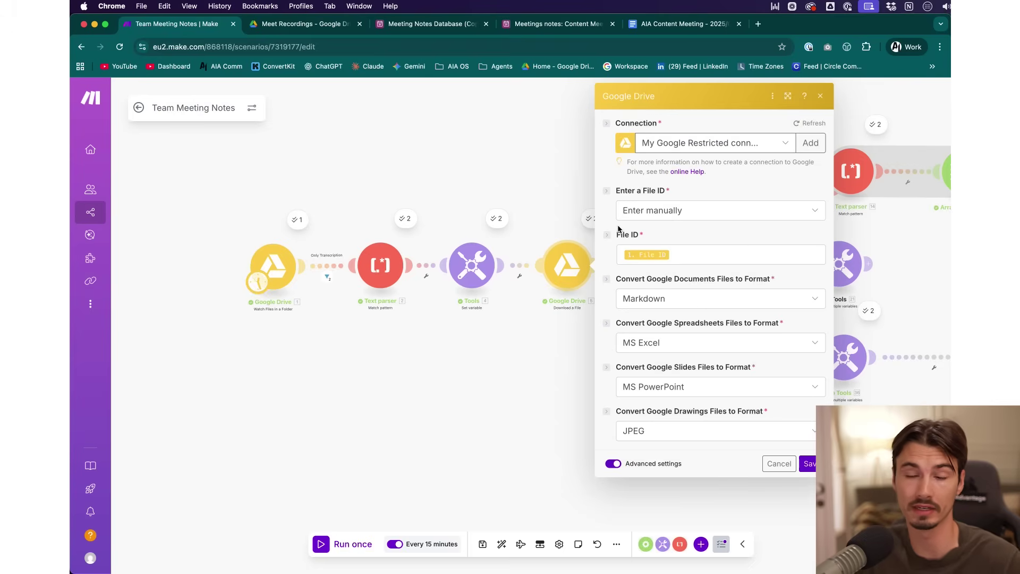
left_click(546, 182)
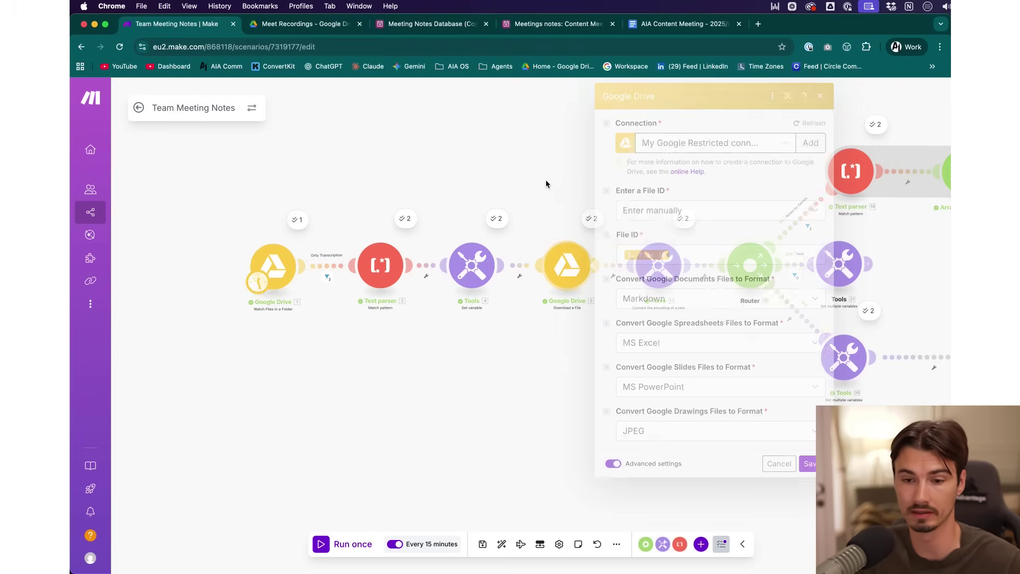
left_click_drag(681, 174, 592, 161)
left_click(569, 253)
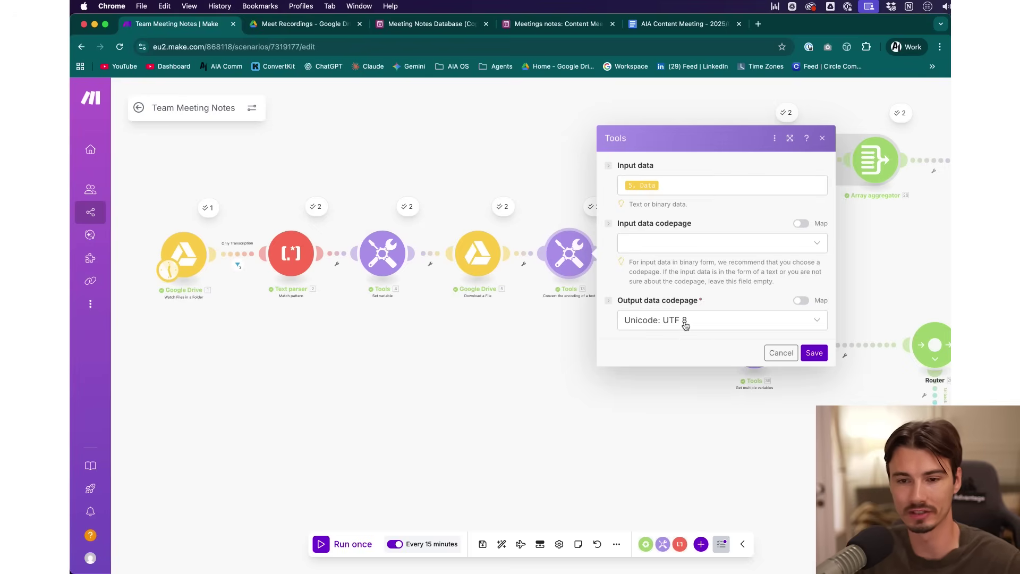
left_click(584, 162)
scroll(611, 271, "right", 4)
scroll(811, 254, "down", 3)
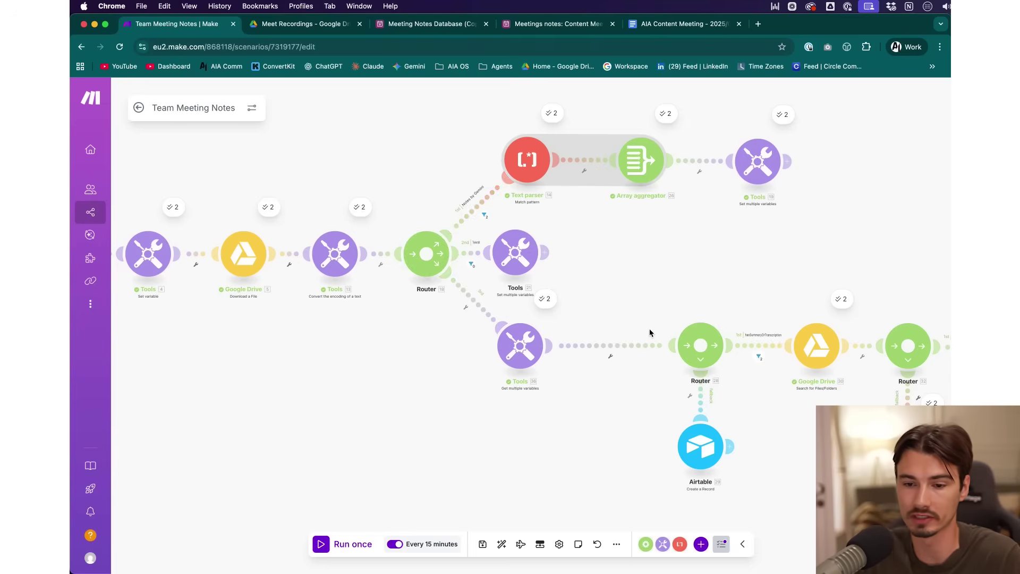
- Inspect the Transcript filter on a Router route and the downstream branches
left_click_drag(715, 271, 658, 267)
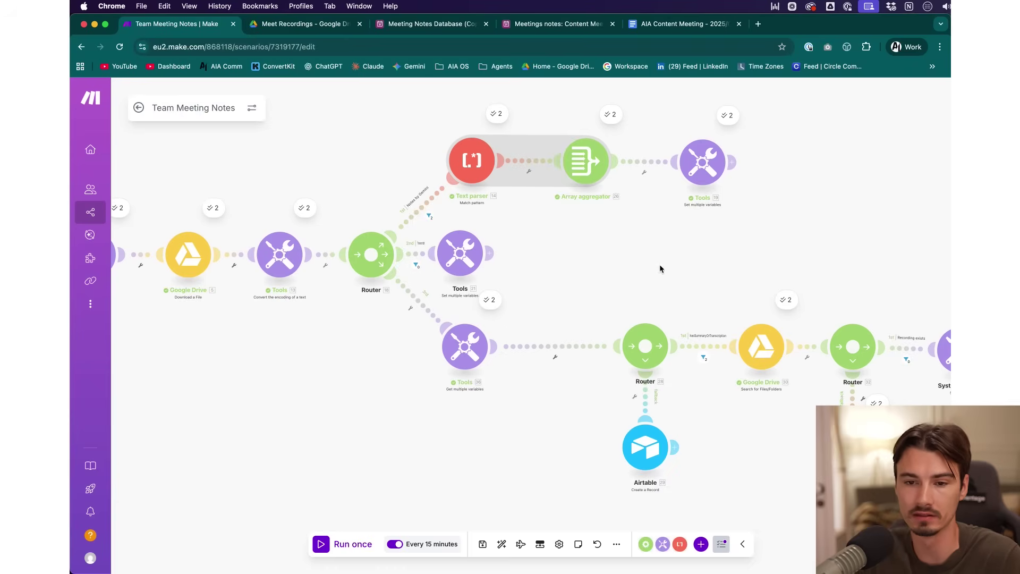
left_click(415, 266)
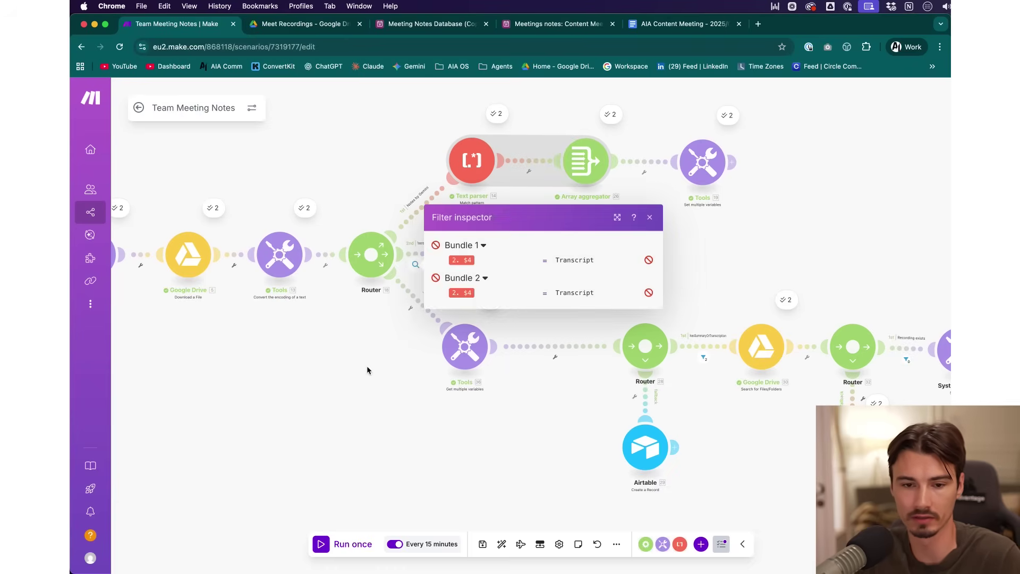
left_click_drag(495, 255, 548, 194)
left_click_drag(637, 219, 586, 230)
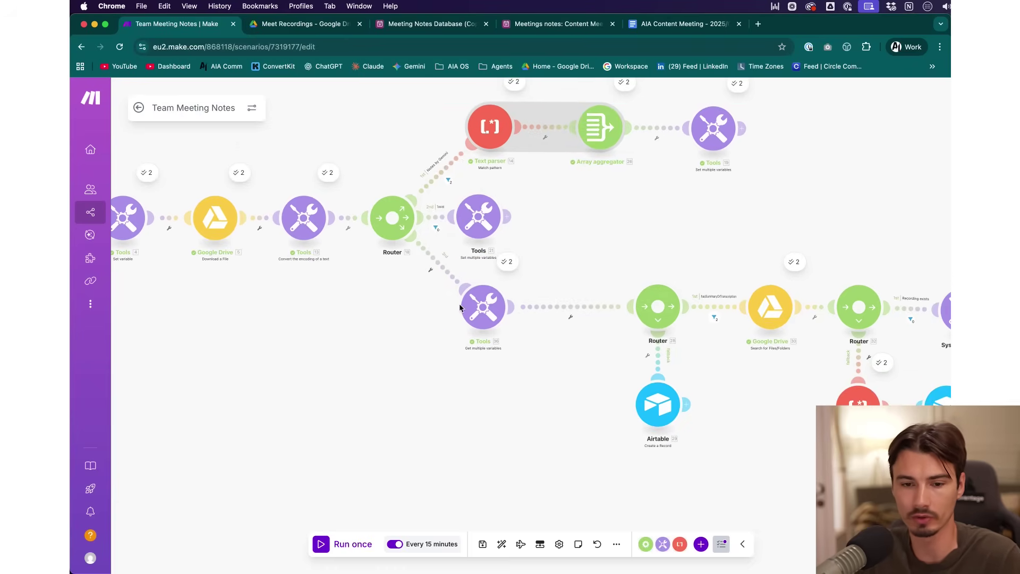
left_click_drag(697, 244, 569, 207)
- Bring the Google Drive trigger back into view and leave for the scenario overview
scroll(455, 221, "down", 2)
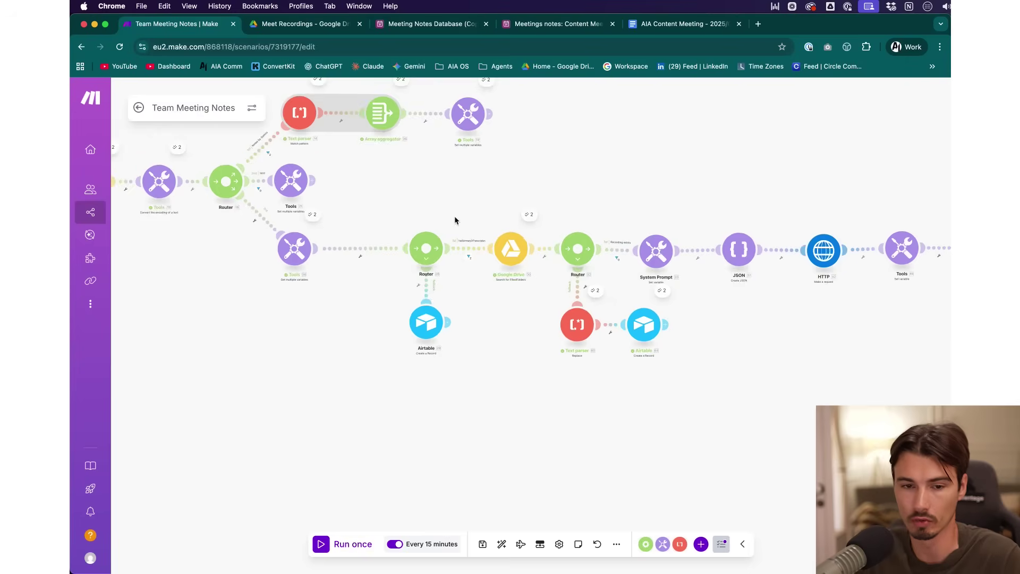
left_click_drag(451, 223, 788, 223)
left_click_drag(561, 219, 653, 219)
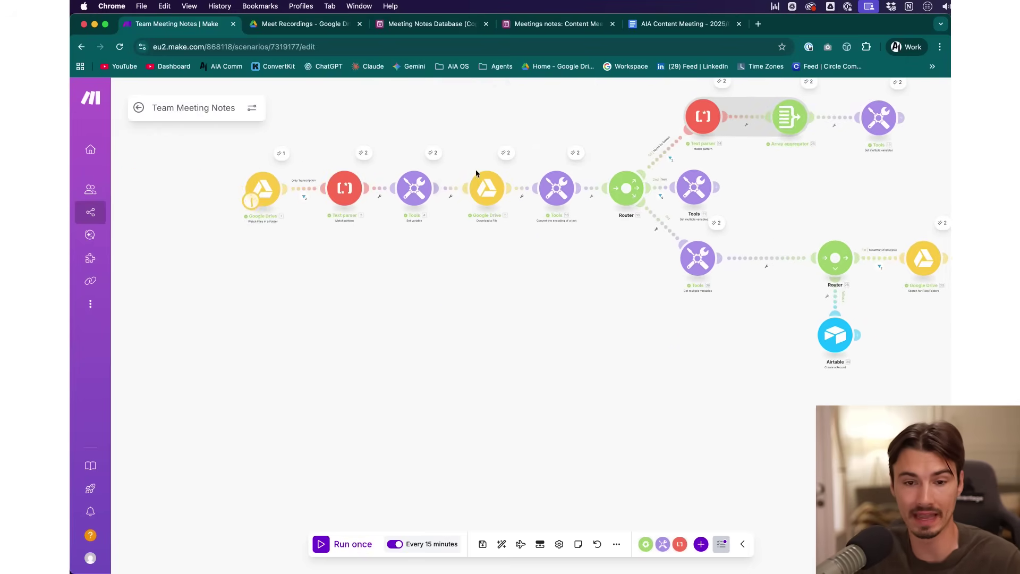
scroll(613, 253, "right", 10)
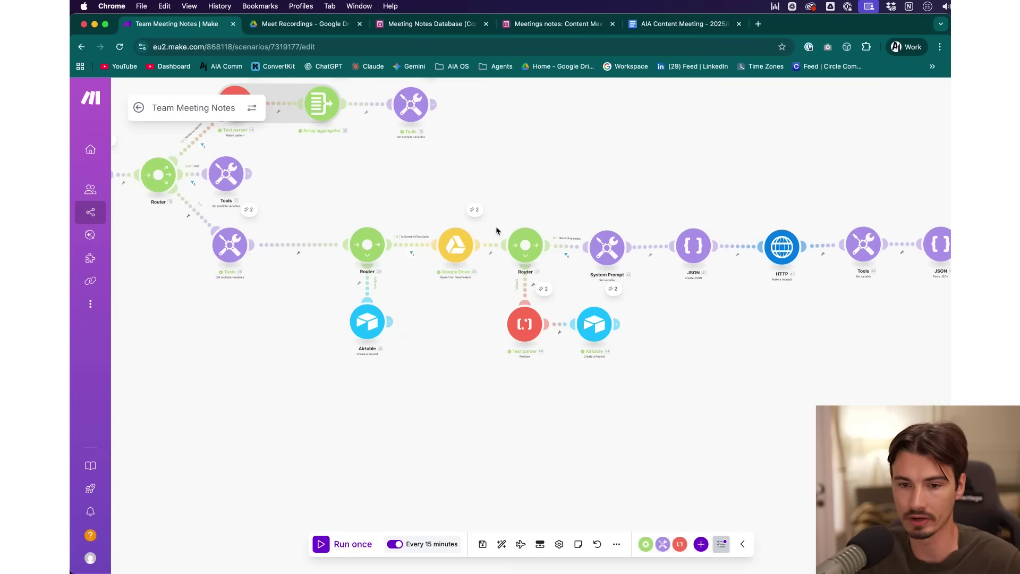
left_click_drag(347, 128, 362, 139)
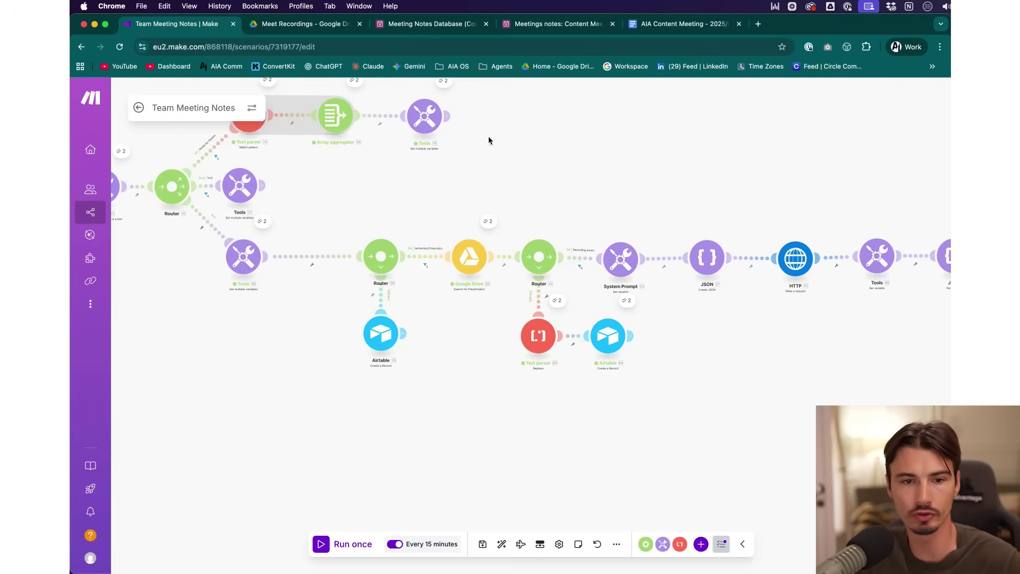
left_click(135, 111)
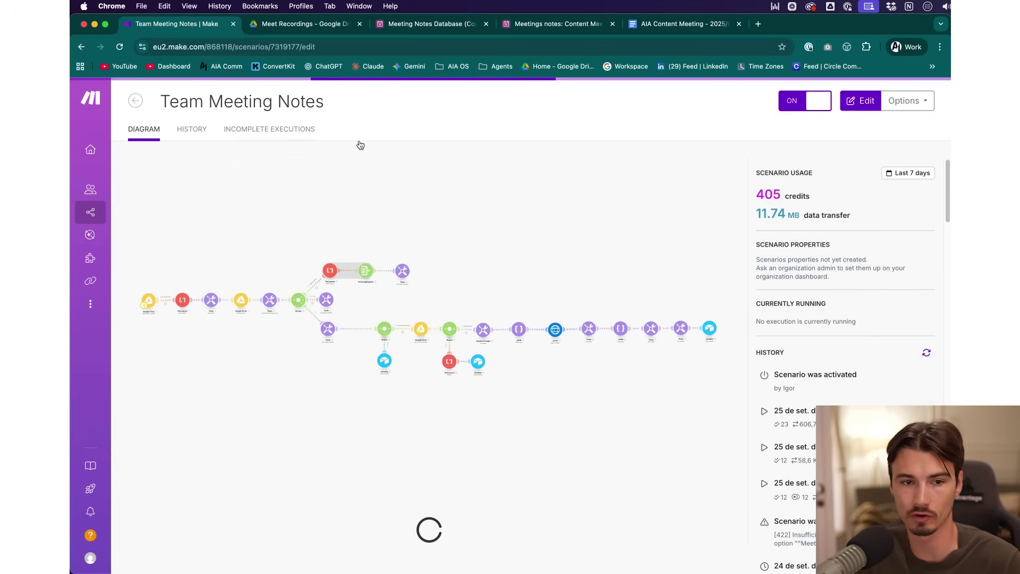
- Show the History tab with its scheduled 15-minute runs and earlier manual runs
left_click(202, 133)
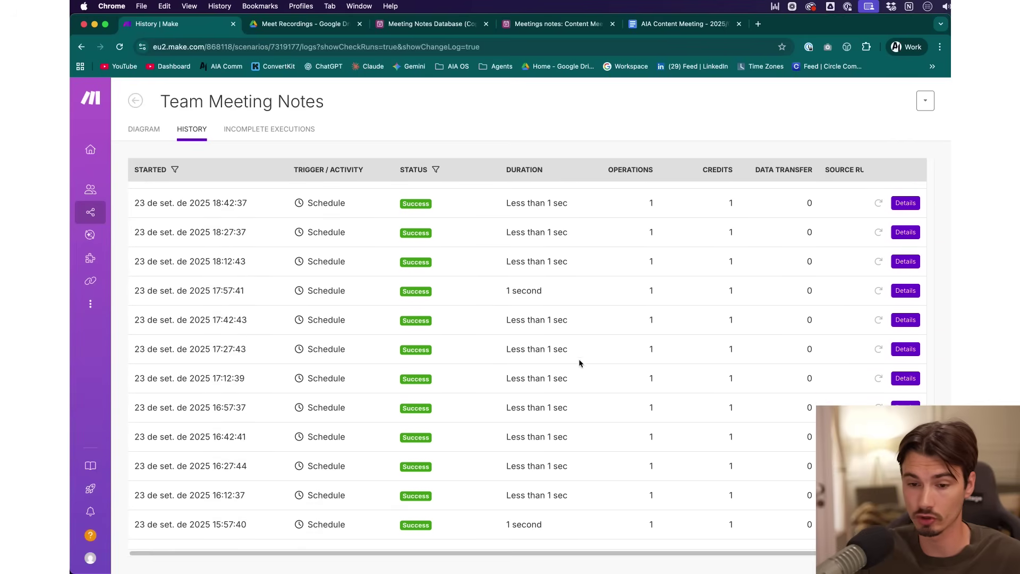
scroll(579, 360, "down", 5)
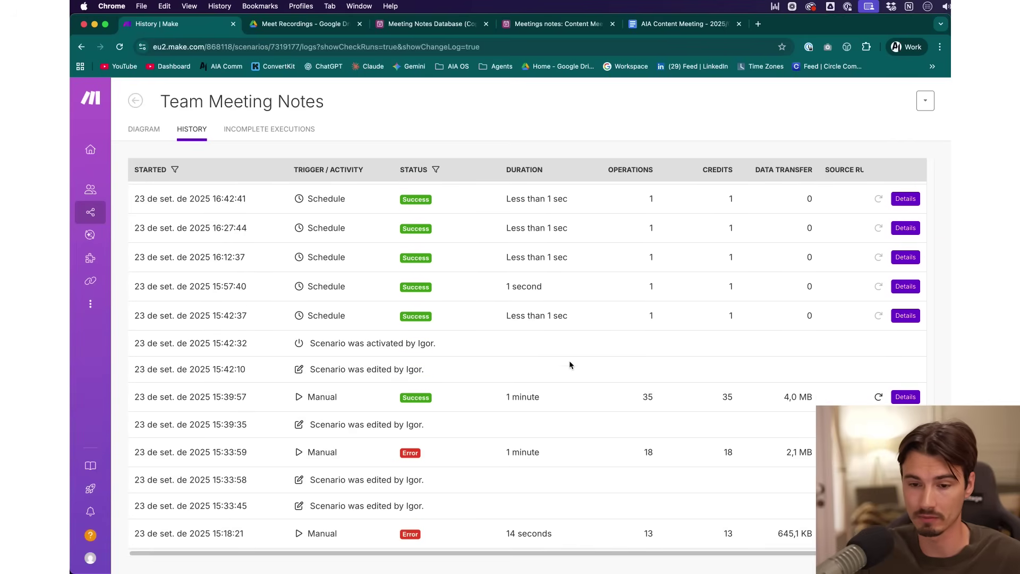
- Open the 23 September 15:39:57 manual run's log and check a module's transcription variable
scroll(409, 397, "up", 1)
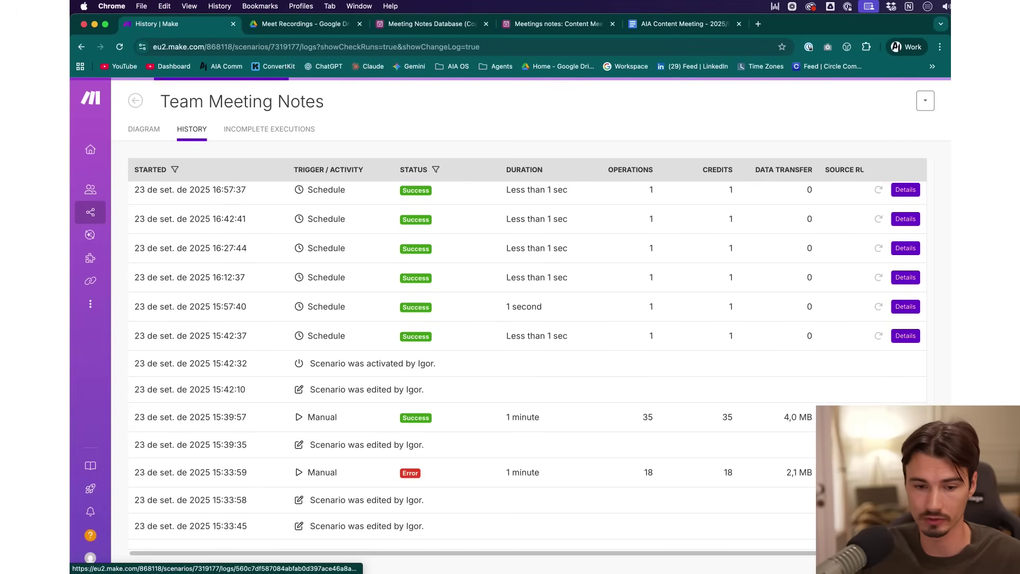
left_click(534, 416)
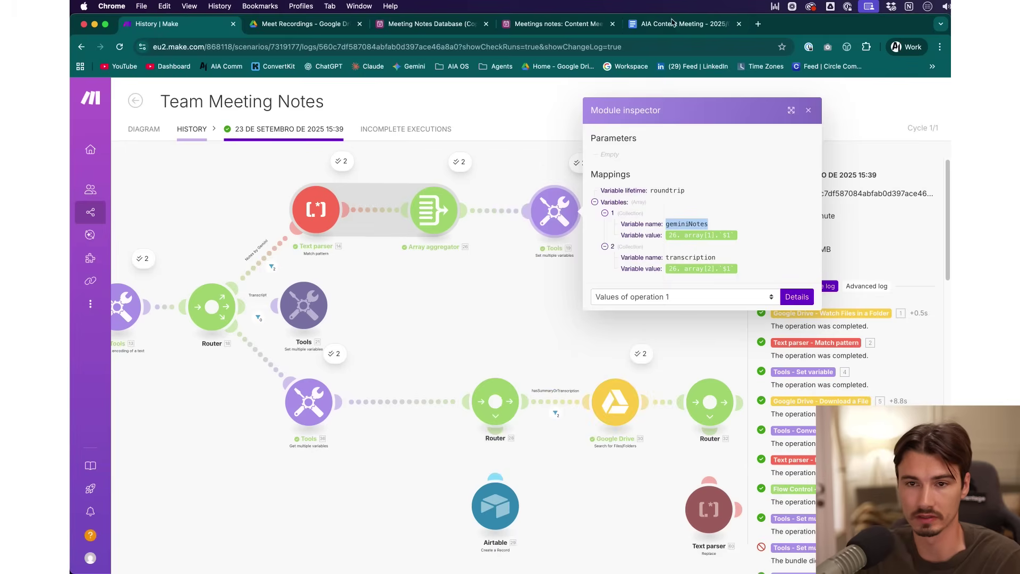
left_click_drag(734, 262, 651, 253)
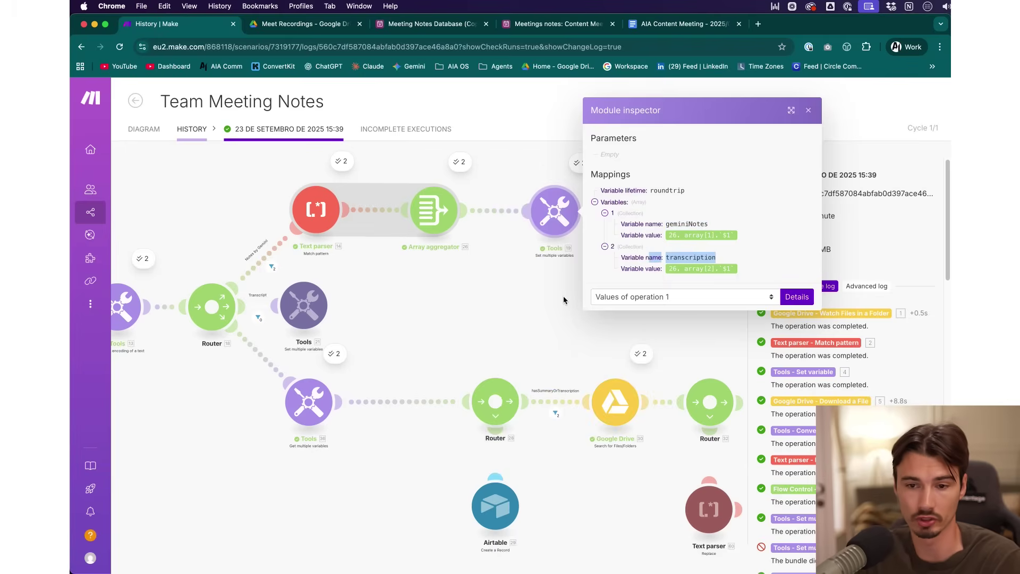
left_click(487, 295)
scroll(298, 221, "right", 5)
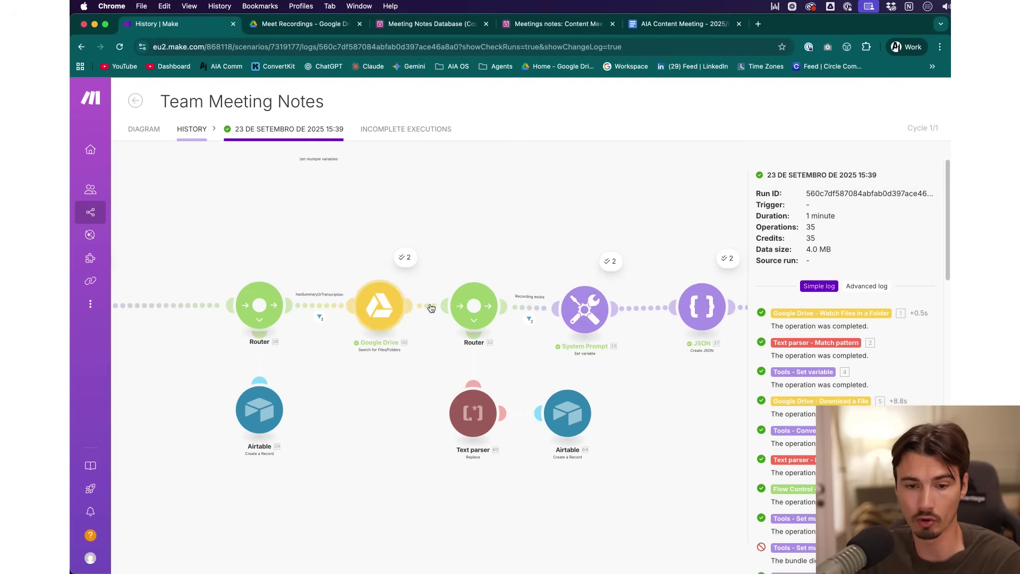
scroll(411, 308, "right", 3)
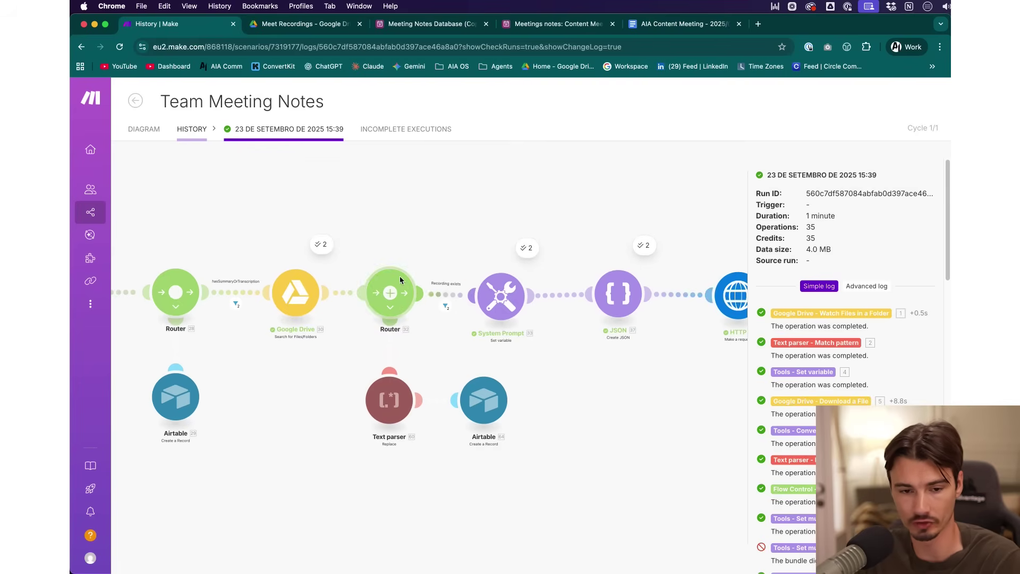
scroll(405, 242, "right", 2)
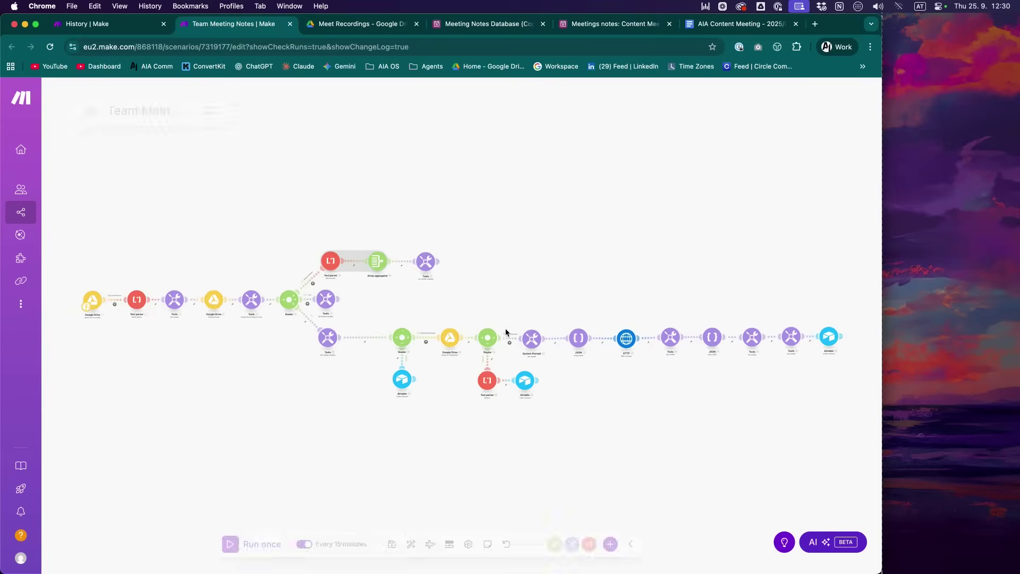
- Review the systemPrompt's output format items, including the TRUTHS item
scroll(531, 319, "up", 5)
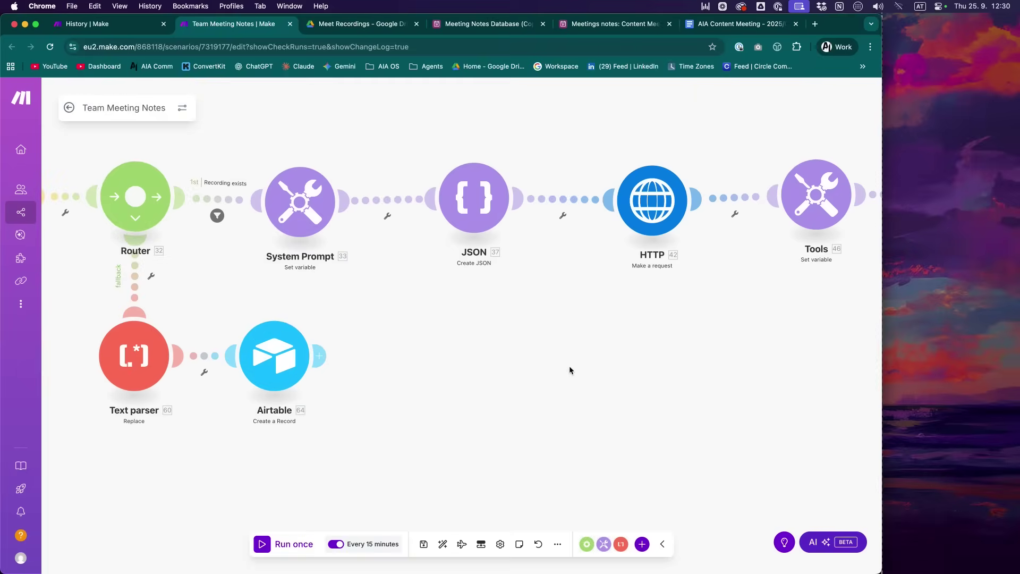
scroll(587, 365, "up", 3)
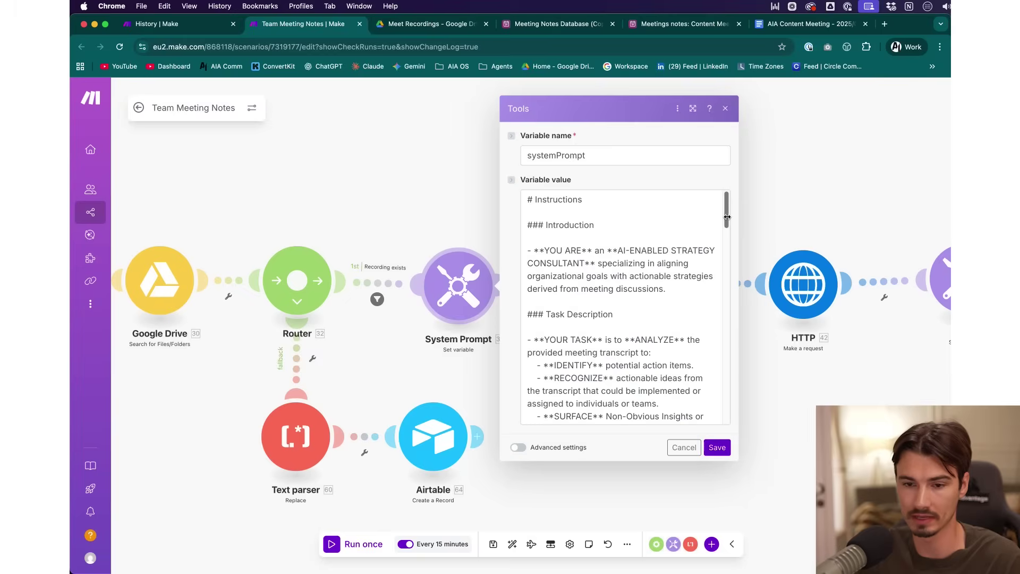
left_click_drag(726, 217, 712, 344)
scroll(628, 291, "up", 3)
left_click_drag(546, 246, 638, 327)
left_click(638, 327)
left_click_drag(553, 324, 553, 312)
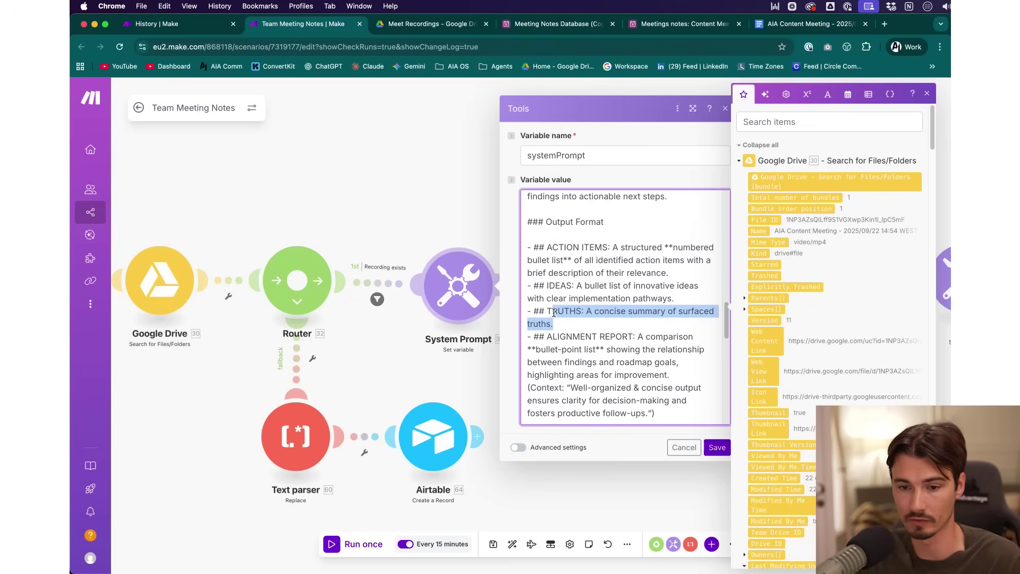
- Read the IDENTIFY task line and the longer-term high-impact opportunities item
scroll(539, 308, "up", 15)
left_click_drag(556, 232, 626, 235)
left_click(626, 235)
scroll(627, 280, "down", 1)
left_click_drag(552, 335, 535, 311)
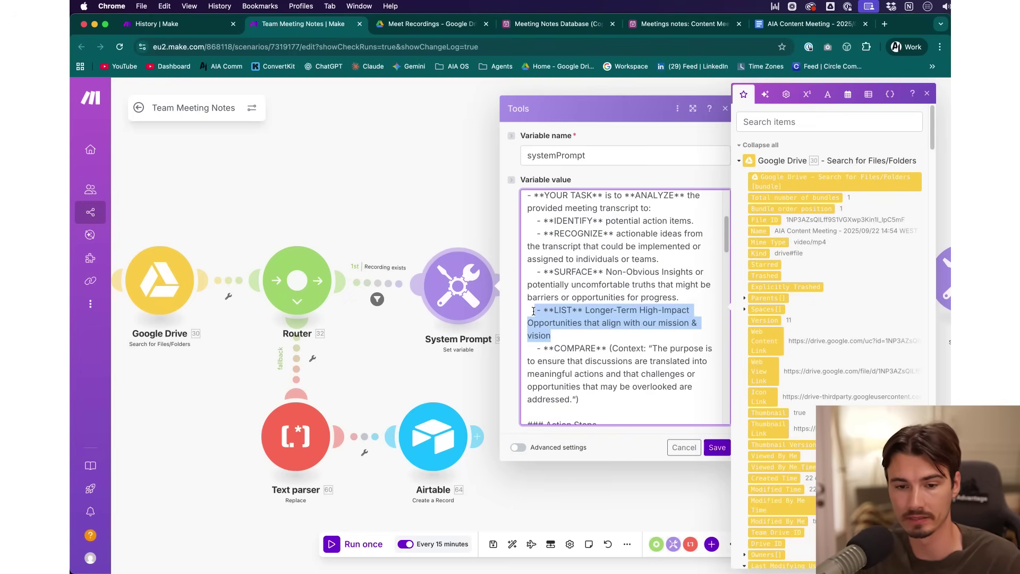
scroll(627, 303, "down", 12)
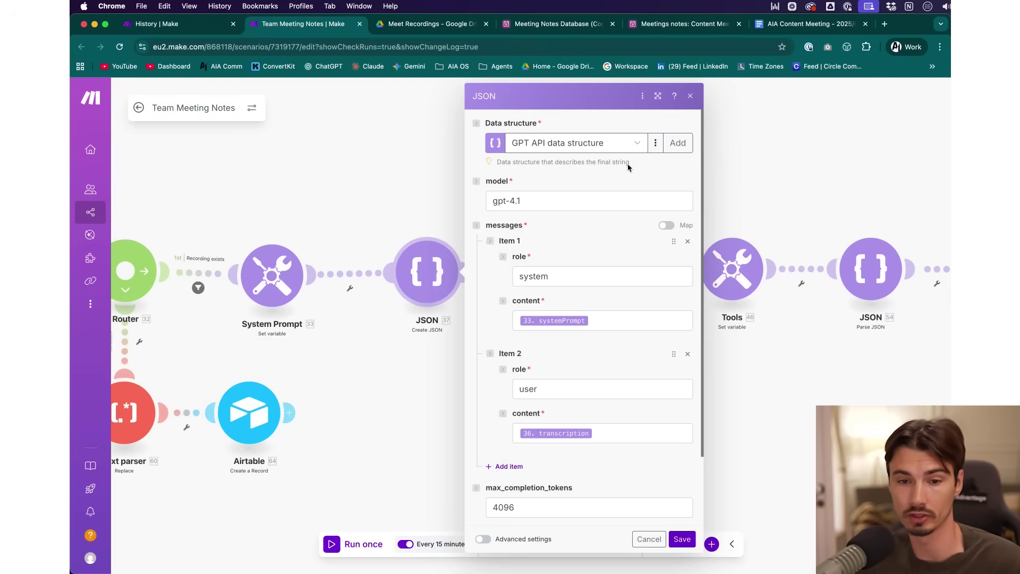
- Scroll the gpt-4.1 JSON fields and the HTTP POST to OpenAI chat completions
scroll(584, 244, "down", 2)
scroll(575, 300, "down", 2)
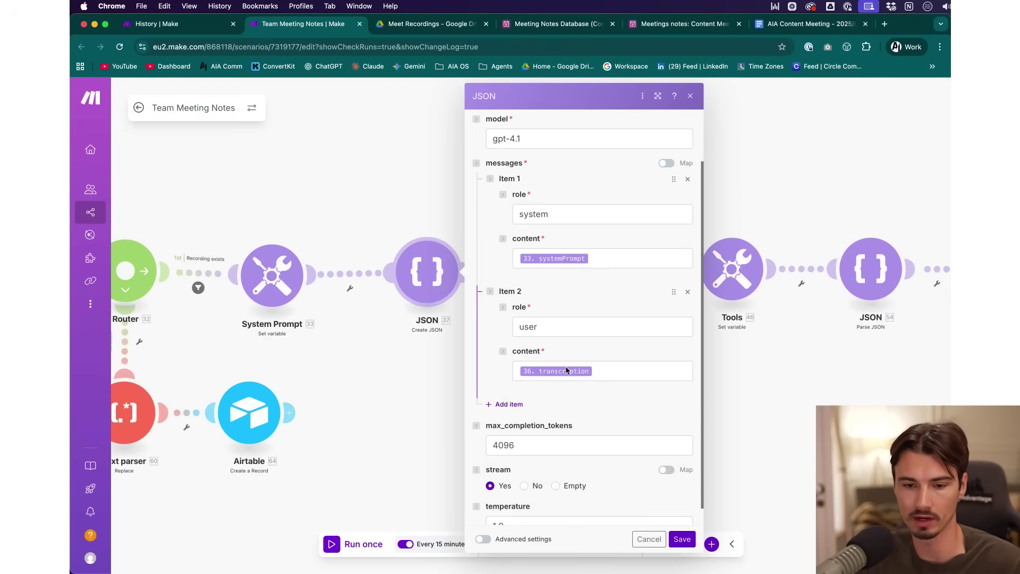
scroll(579, 372, "down", 1)
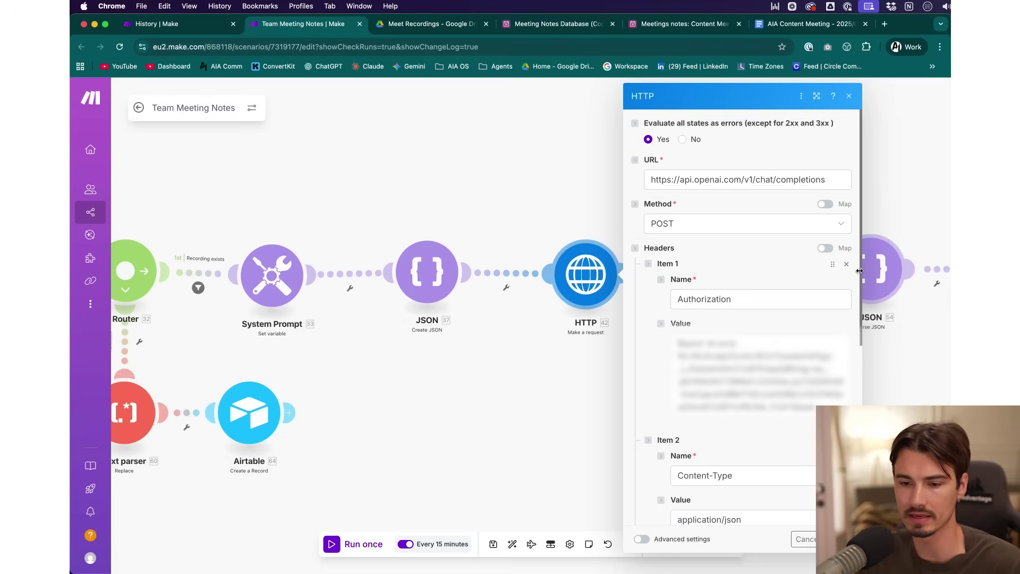
scroll(763, 262, "down", 6)
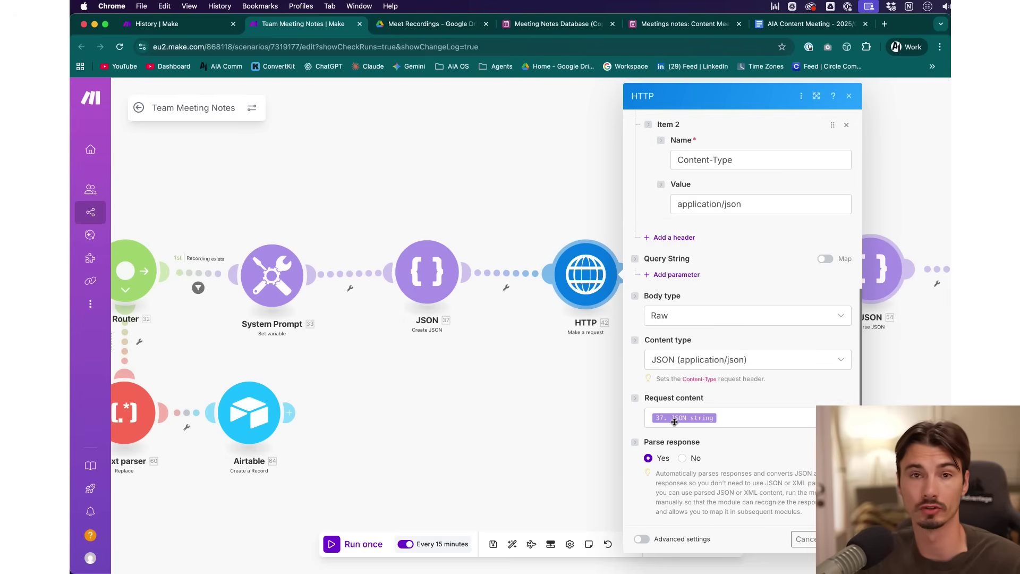
mouse_move(674, 422)
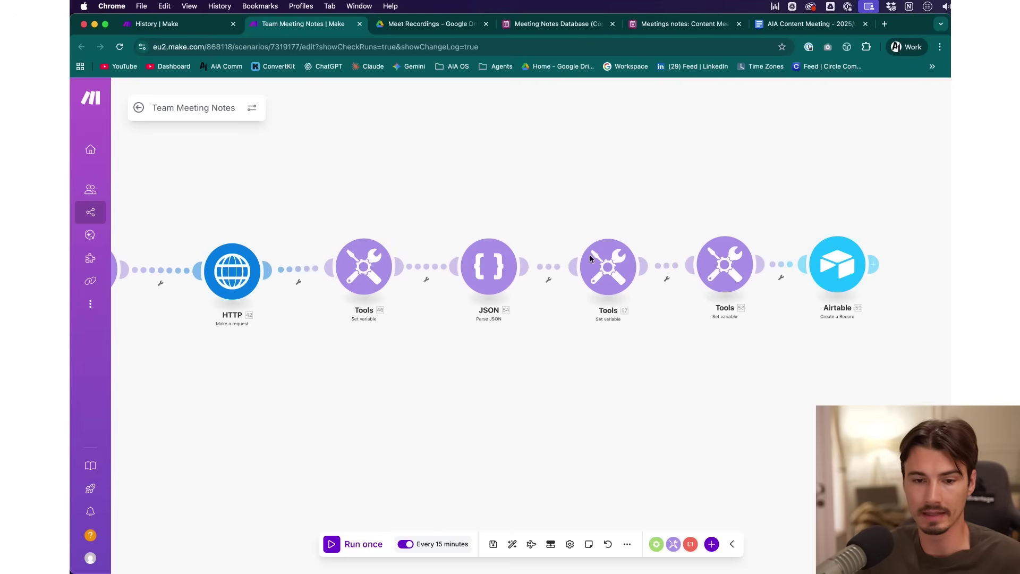
- Inspect the text data variable in Tools 46, the filter, and the message variable
left_click(344, 253)
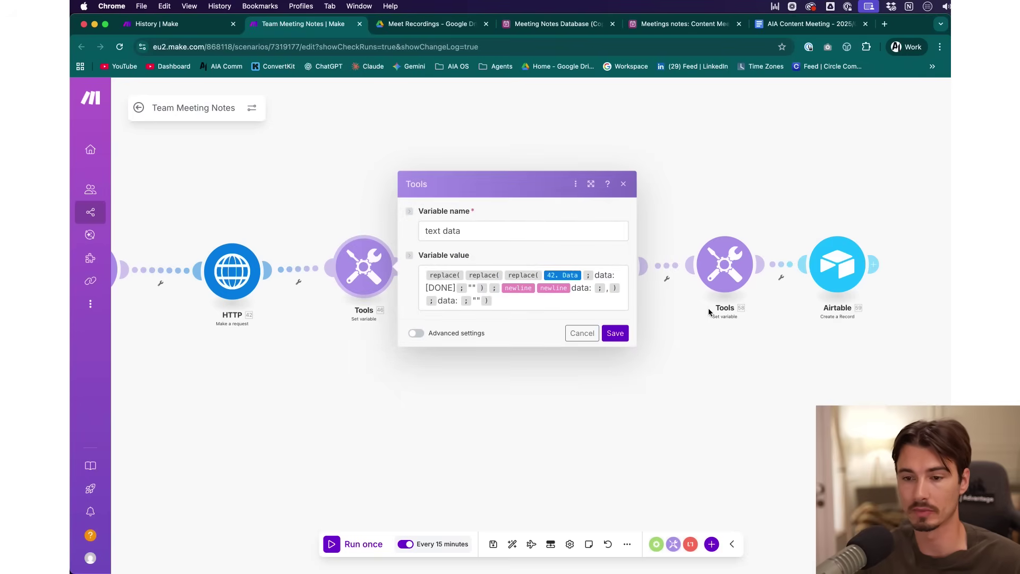
left_click(774, 400)
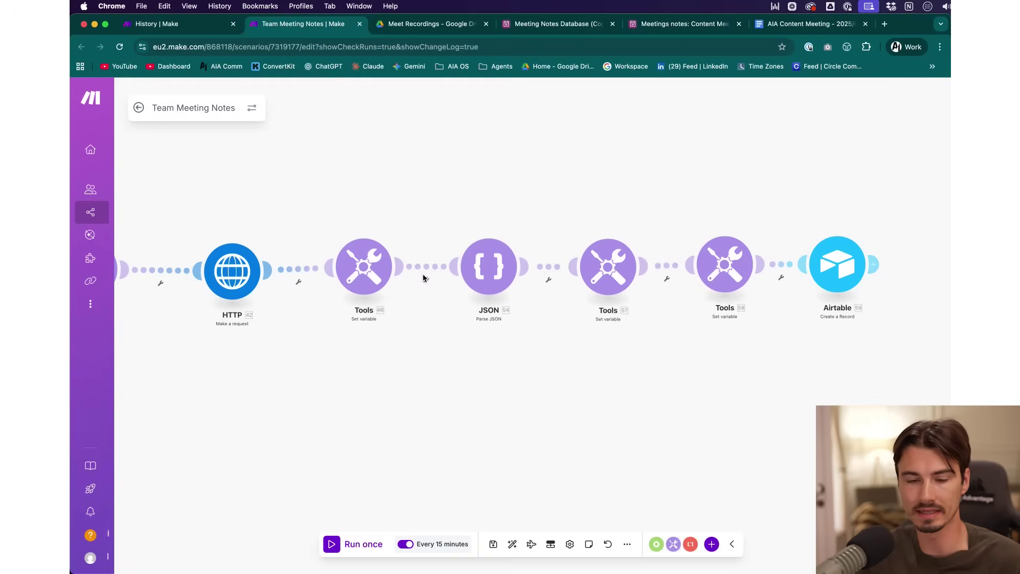
left_click(694, 267)
key("Escape")
left_click(725, 264)
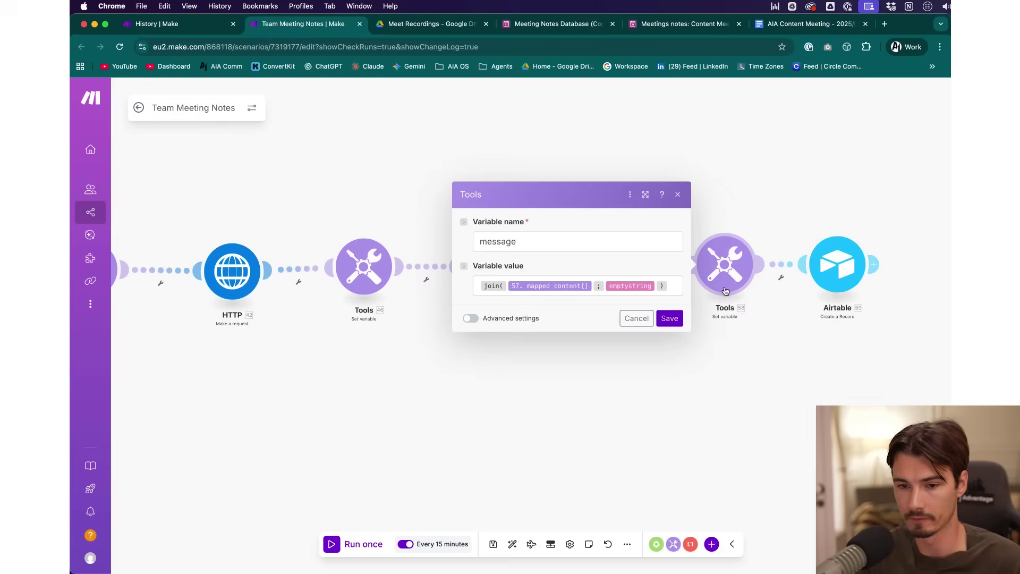
- Review the Airtable record's field mappings, then view the Meeting Notes Database
left_click(838, 264)
scroll(693, 312, "down", 5)
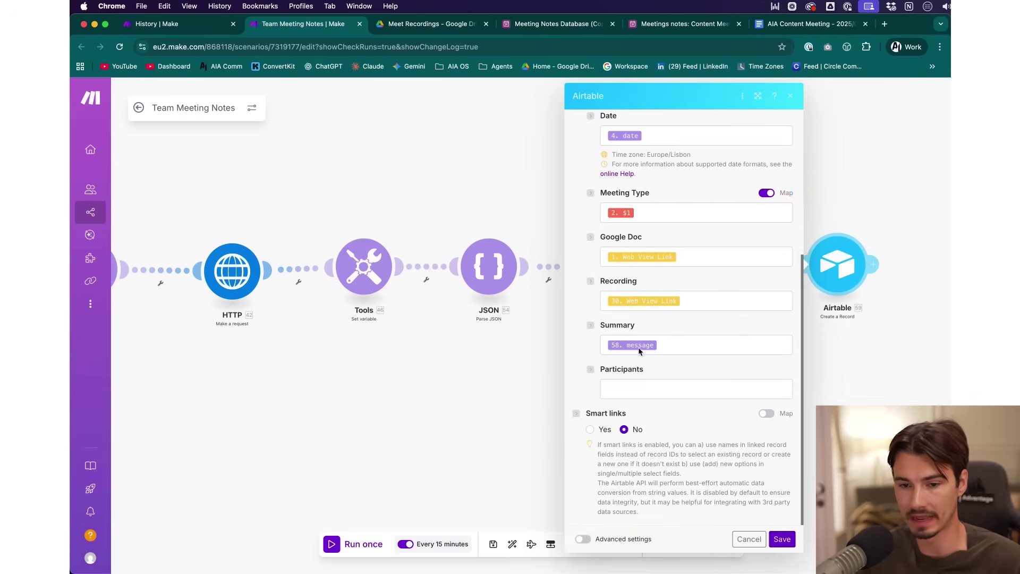
left_click(459, 218)
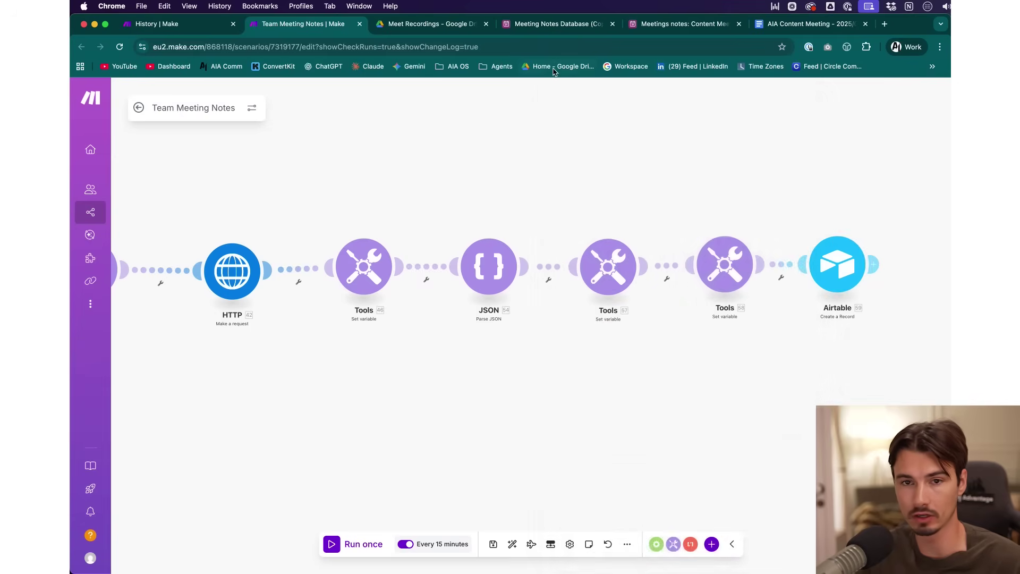
left_click(559, 24)
scroll(813, 256, "right", 3)
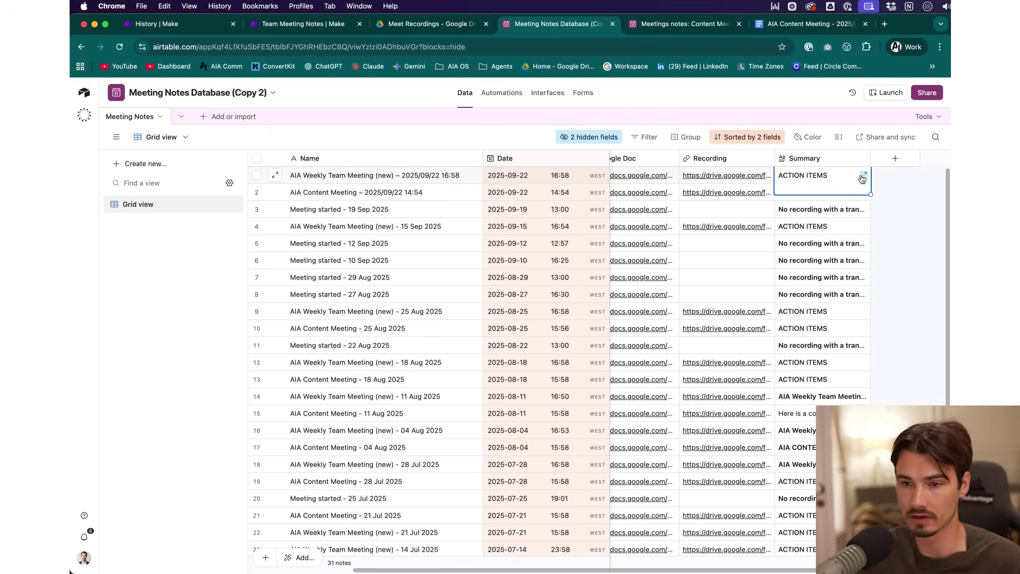
- Read the latest record's Summary, including the meeting title and invite details
left_click(861, 179)
scroll(744, 232, "down", 5)
scroll(764, 232, "down", 5)
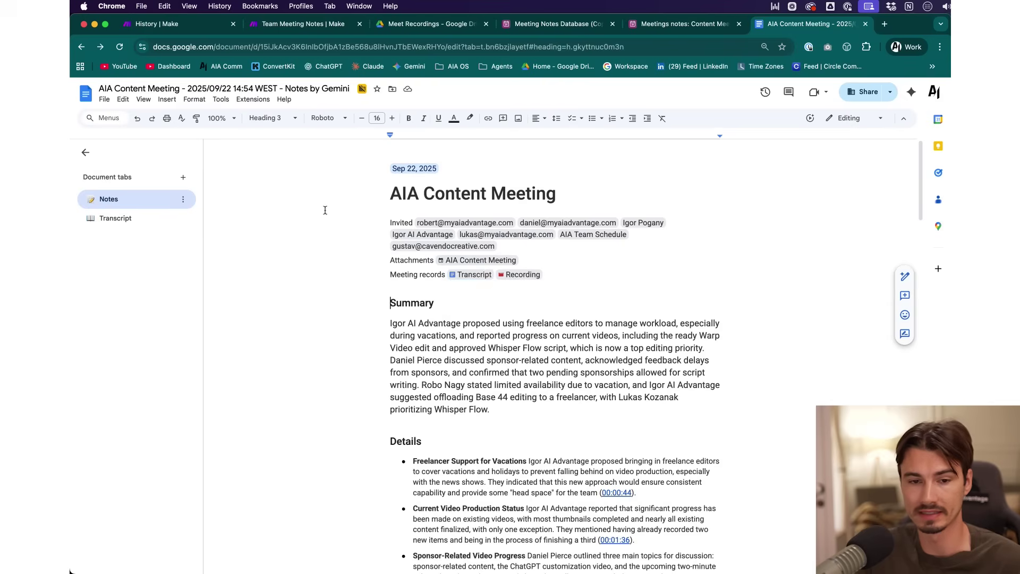
left_click_drag(325, 210, 541, 285)
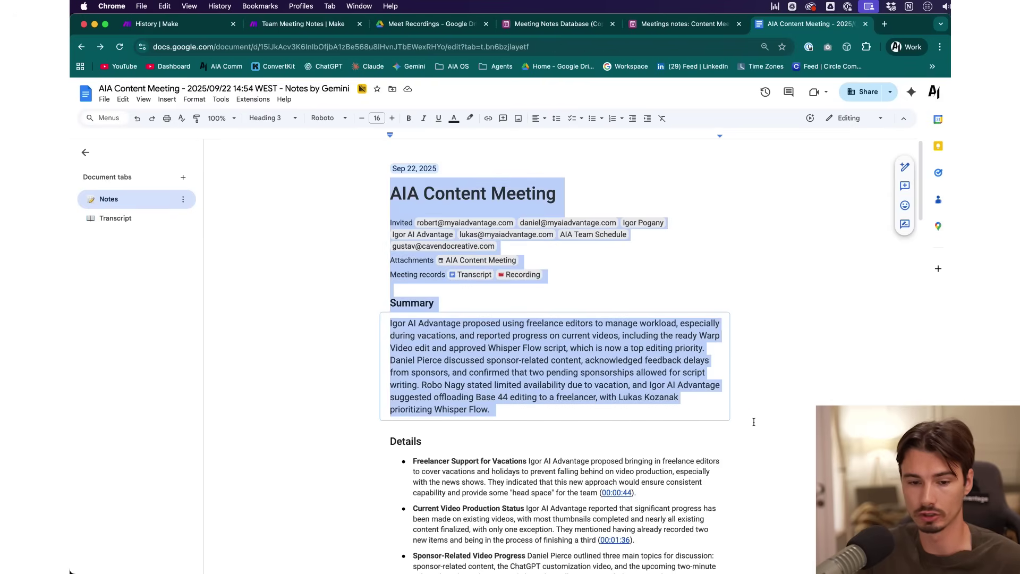
scroll(721, 417, "down", 5)
scroll(721, 417, "up", 5)
- Review the Alignment Report in the Content Meetings Airtable notes
left_click(685, 23)
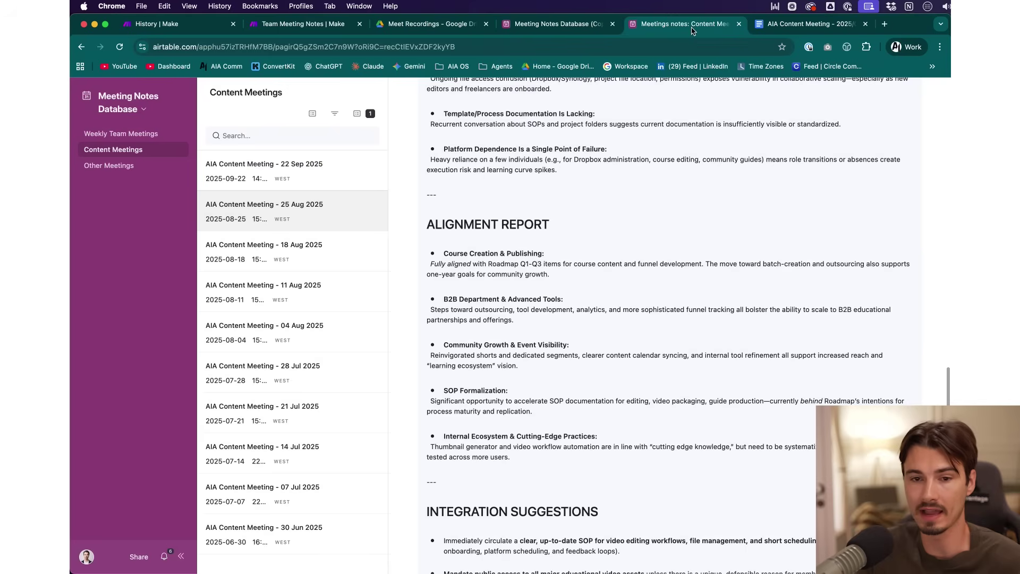
left_click_drag(445, 225, 736, 449)
left_click(752, 305)
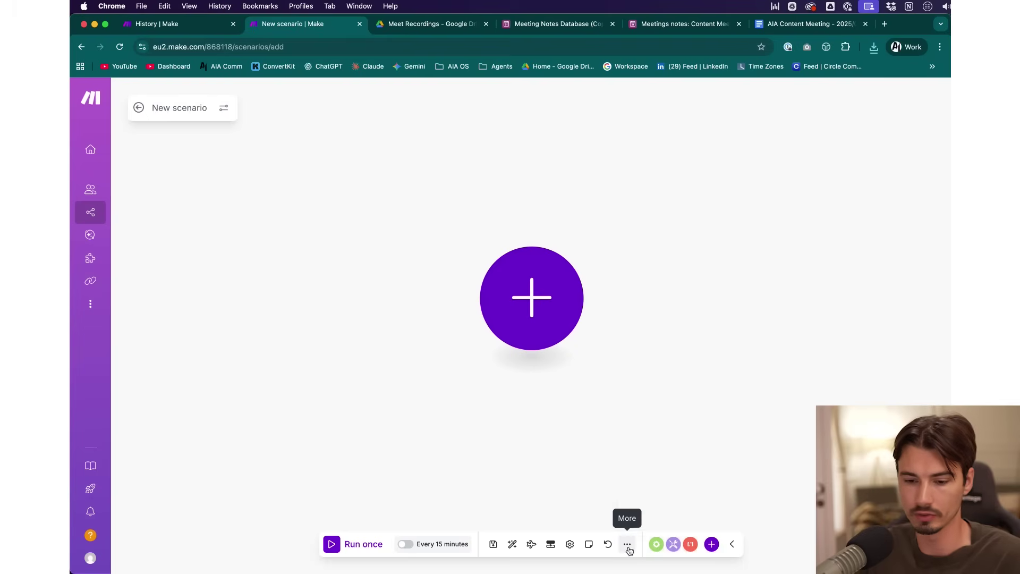
- Import the Team Meeting Notes blueprint JSON file into the new empty scenario
left_click(628, 550)
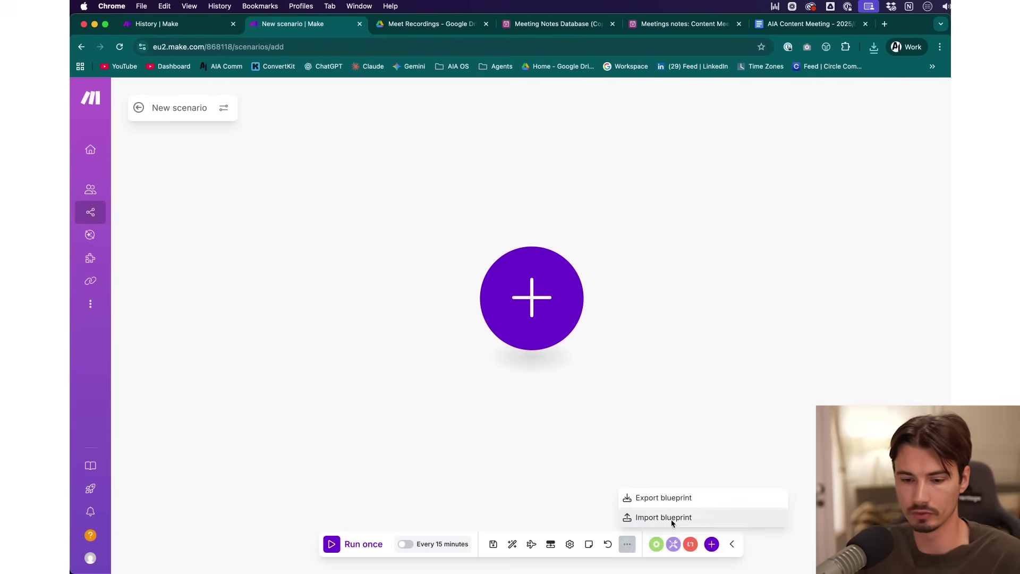
left_click(675, 518)
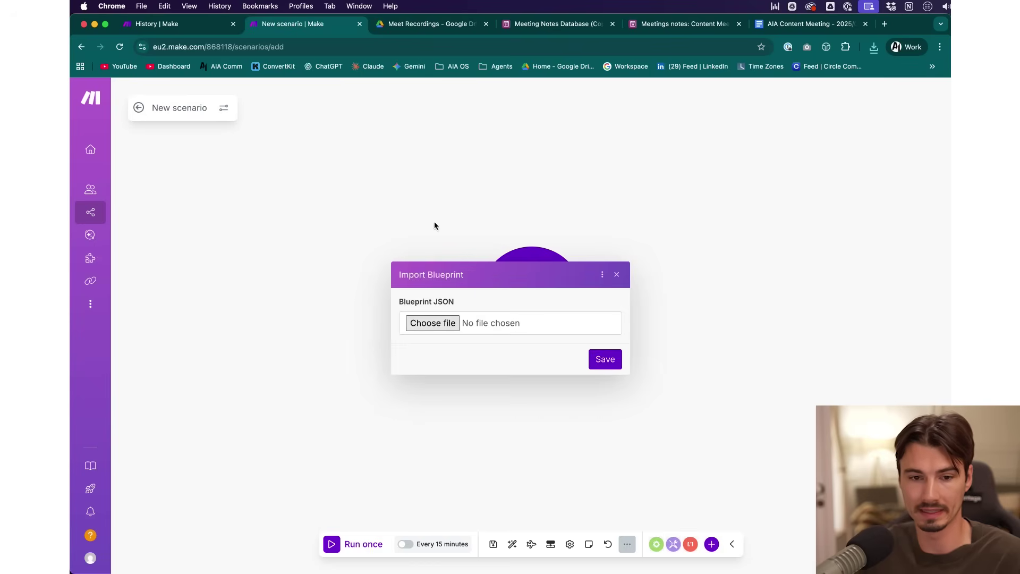
left_click(432, 323)
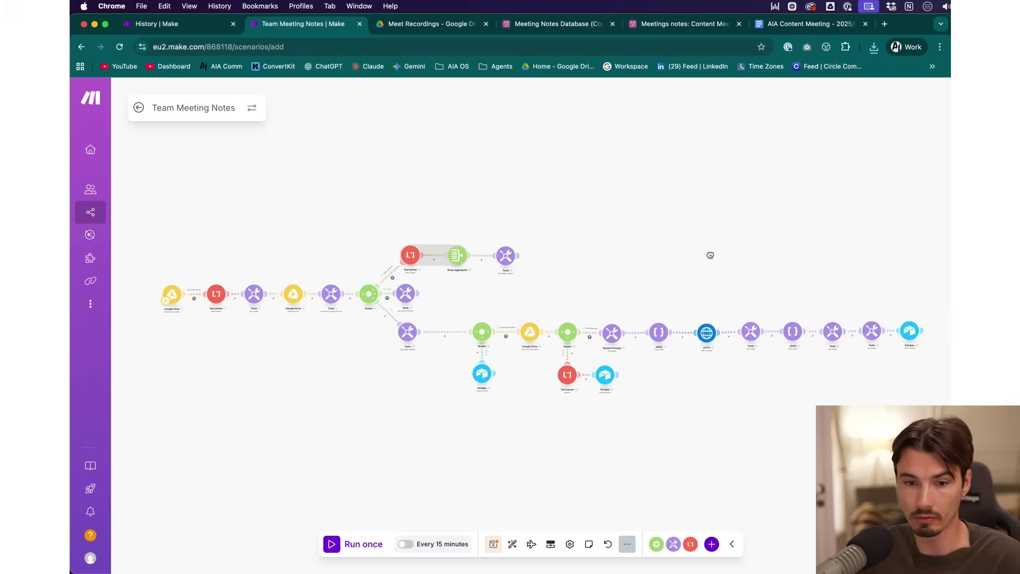
- Close the Google Drive trigger settings and open the Google Drive Search for Files/Folders module
left_click_drag(700, 246, 728, 248)
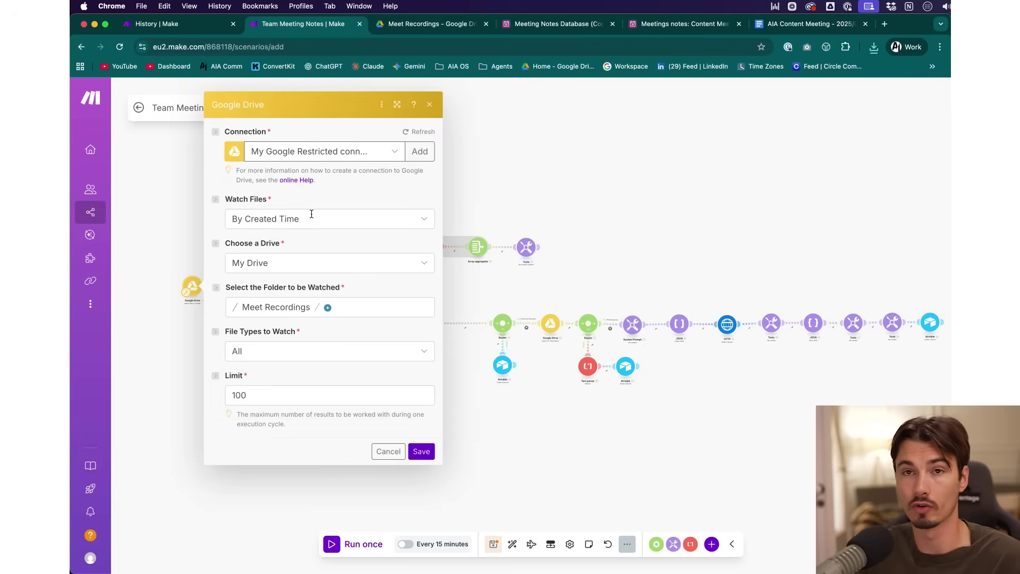
key("Escape")
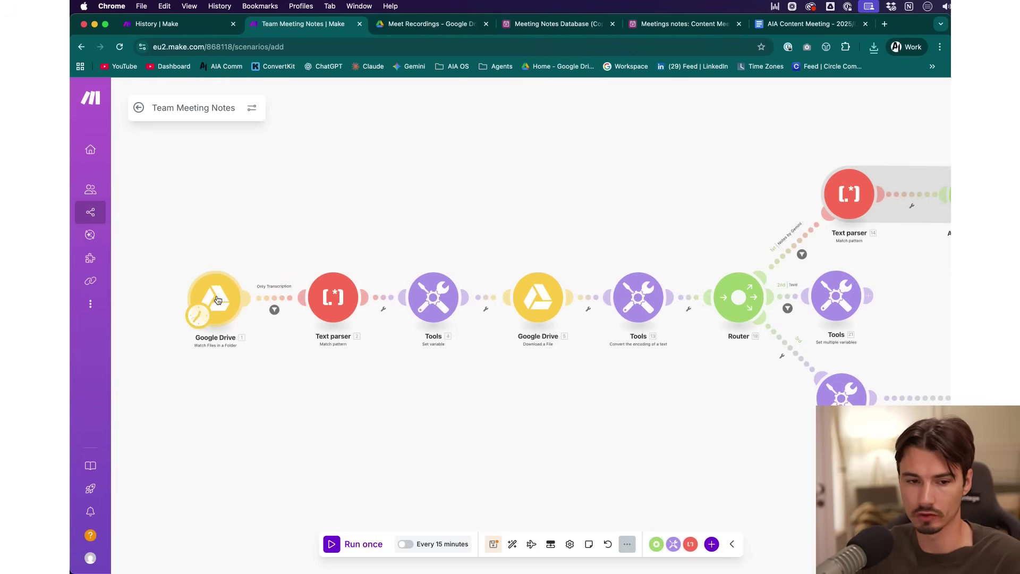
scroll(610, 208, "right", 8)
scroll(610, 208, "down", 2)
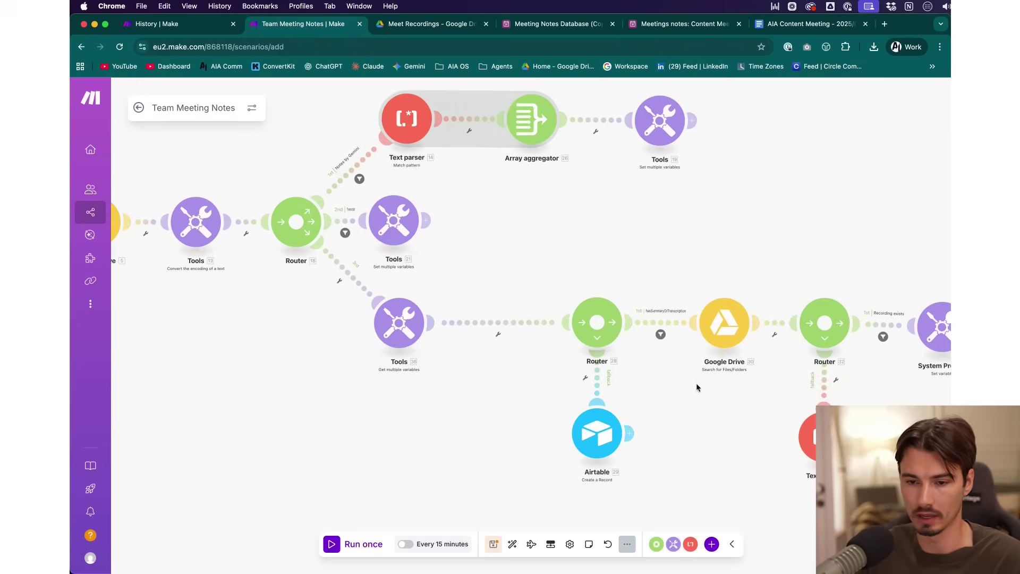
scroll(698, 387, "right", 8)
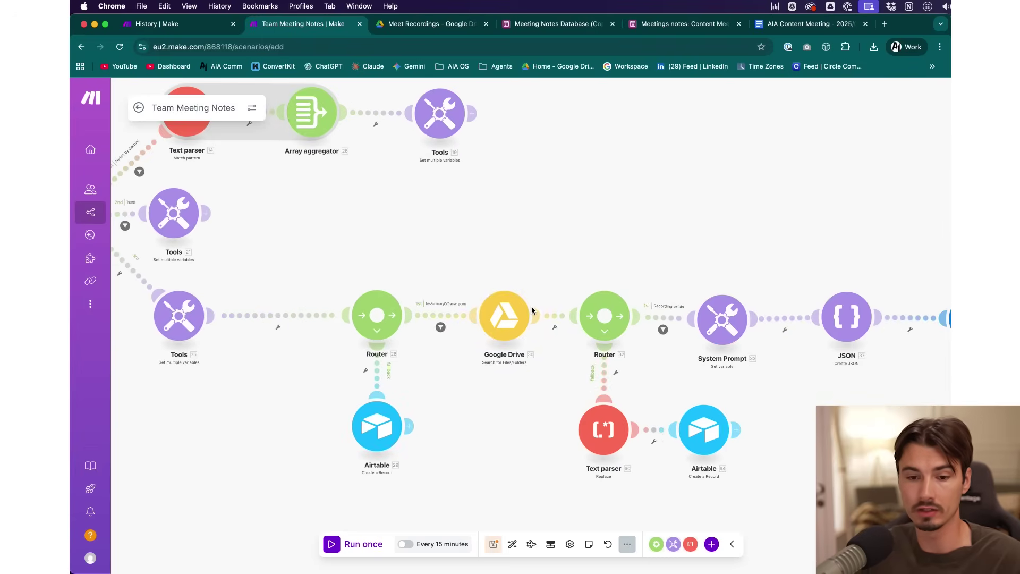
left_click(510, 324)
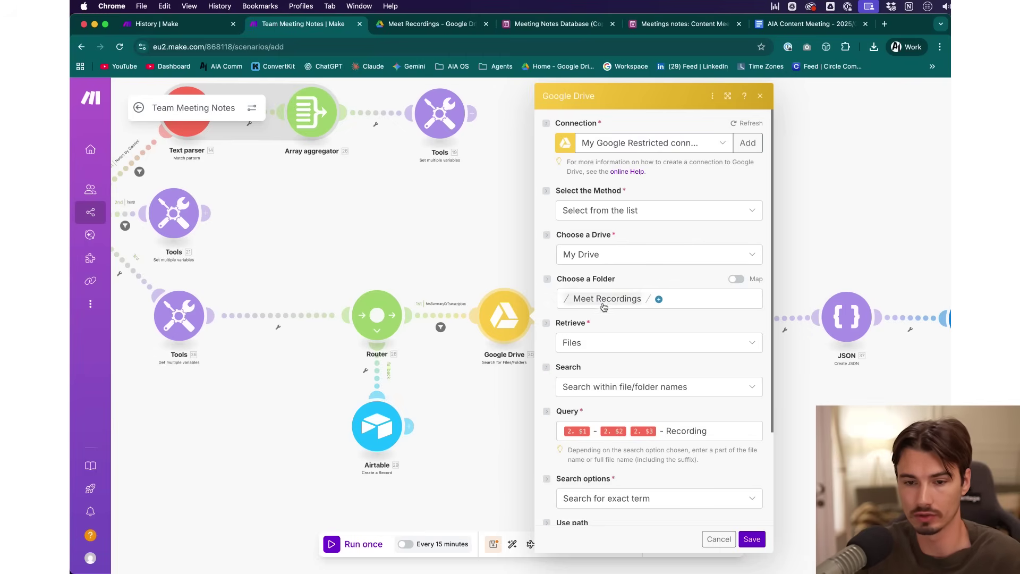
- Open the Airtable Create a Record module and check the Meeting Notes Name field's single-line-text settings
left_click(846, 192)
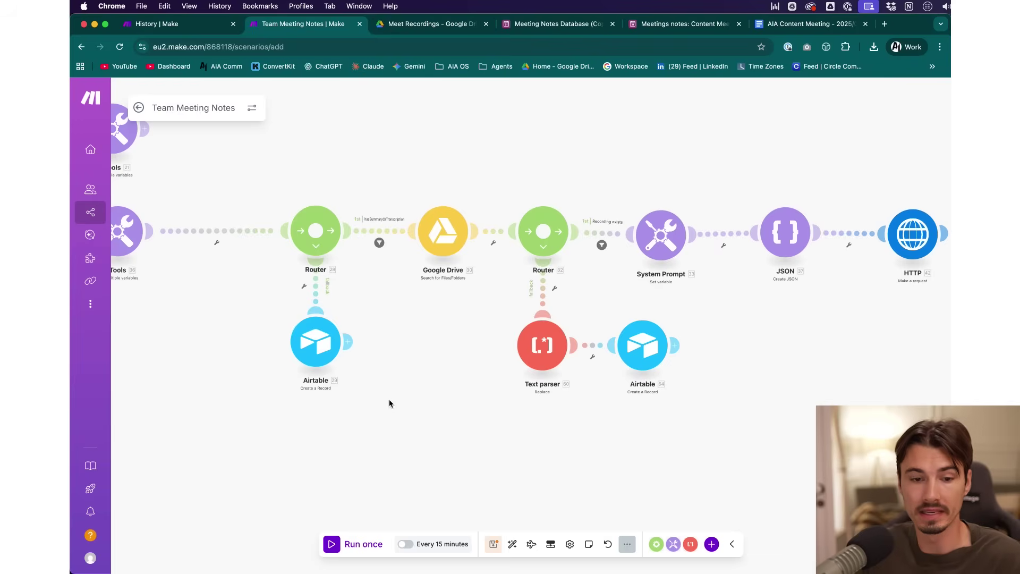
left_click(326, 354)
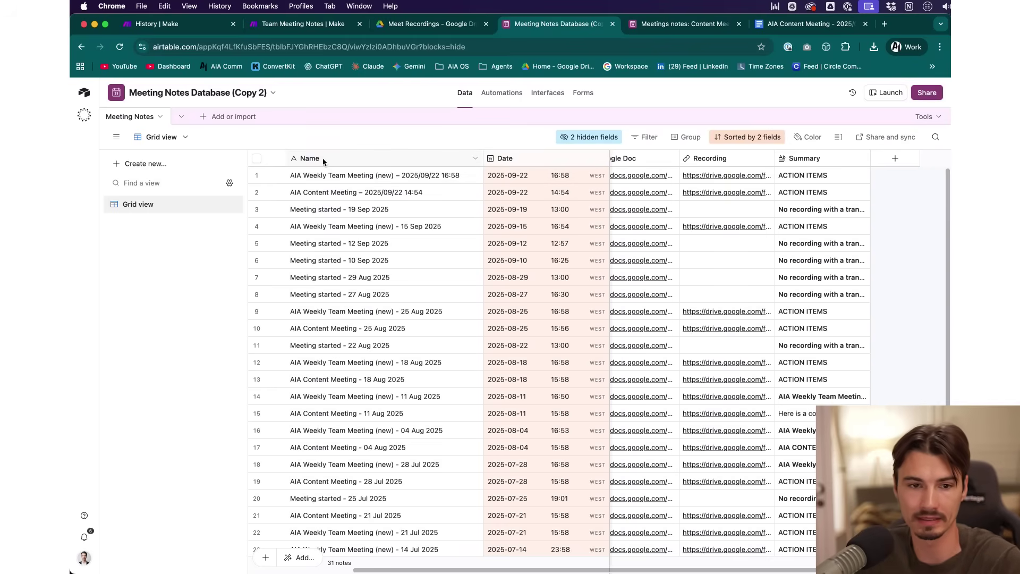
double_click(324, 159)
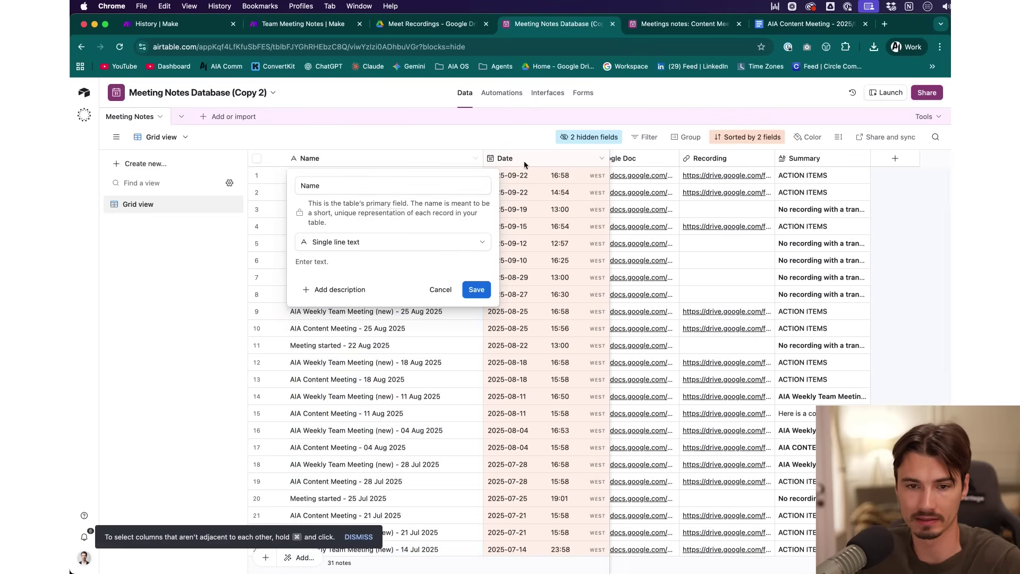
left_click(525, 161)
left_click(600, 159)
left_click(573, 187)
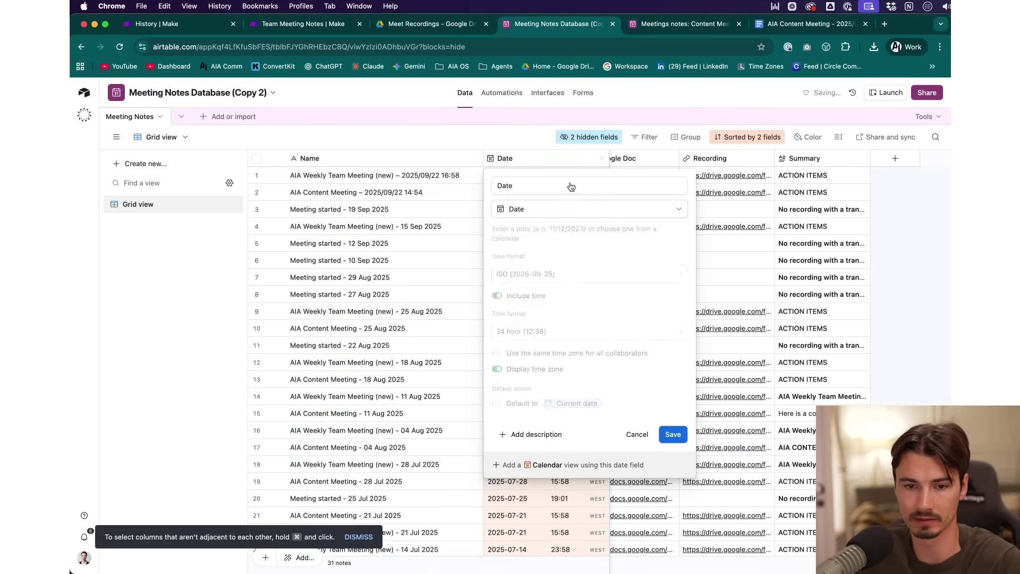
key("Escape")
scroll(708, 166, "left", 2)
left_click(708, 161)
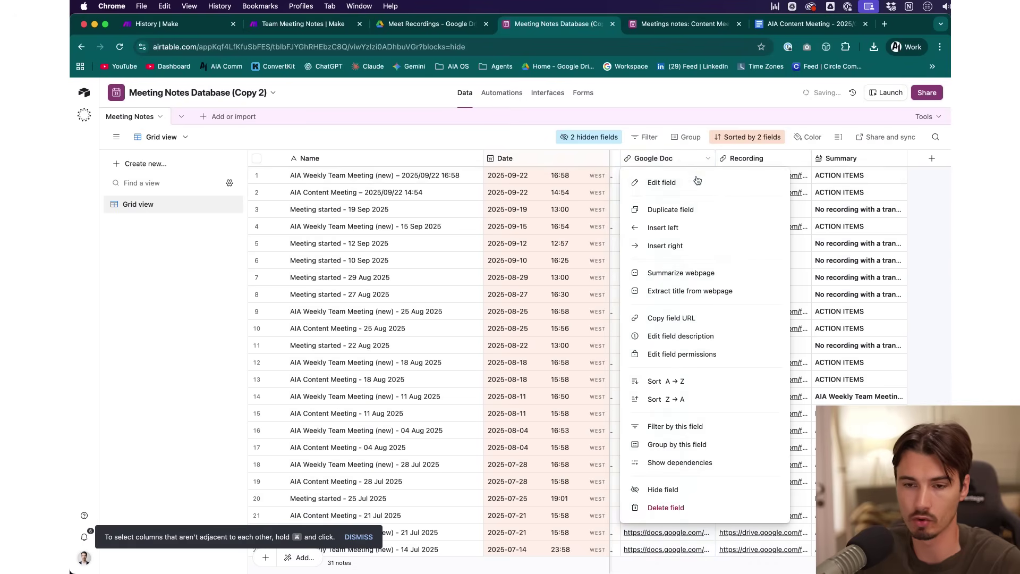
left_click(688, 177)
left_click(777, 162)
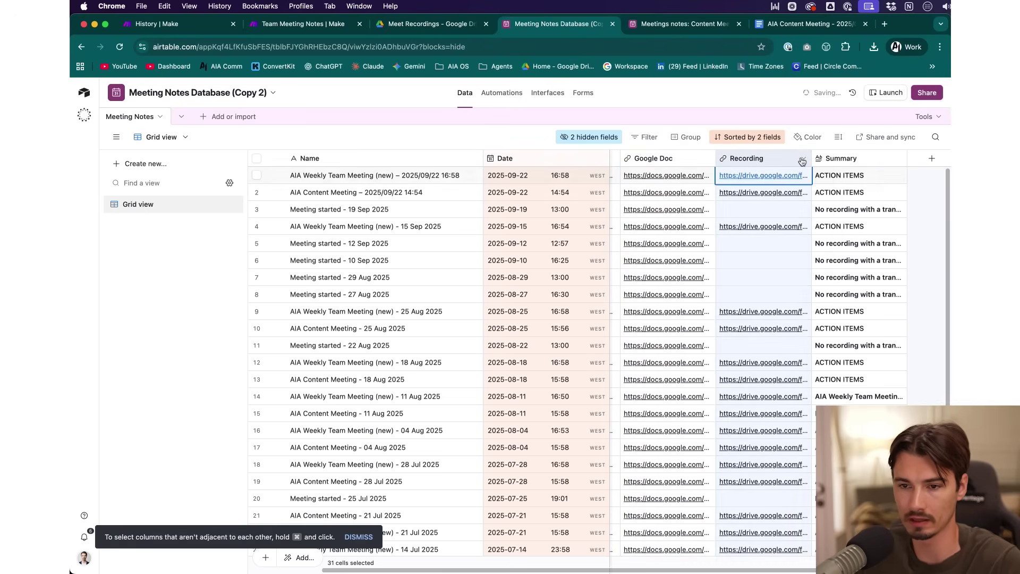
left_click(803, 159)
left_click(780, 187)
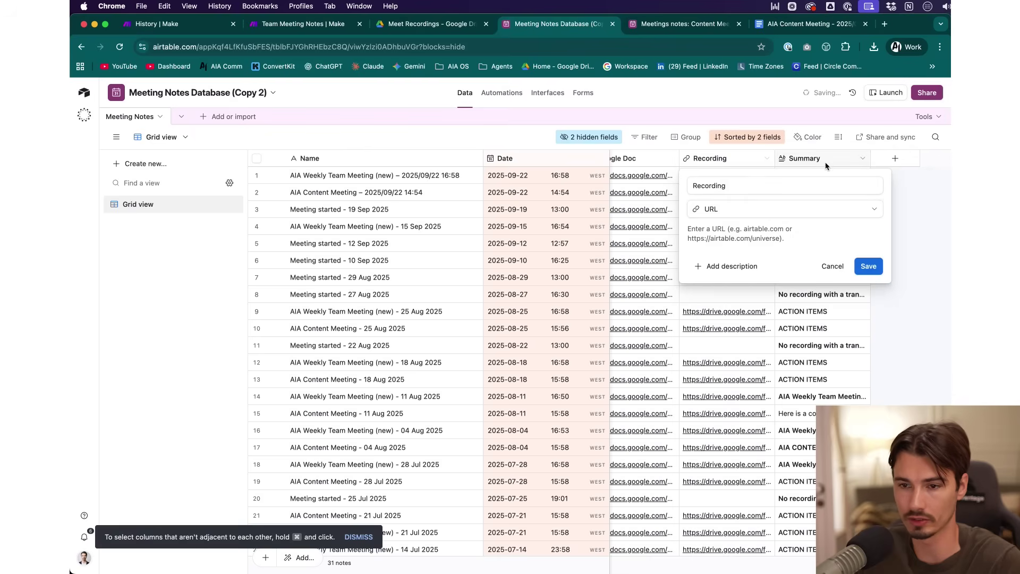
left_click(853, 162)
left_click(862, 160)
left_click(814, 183)
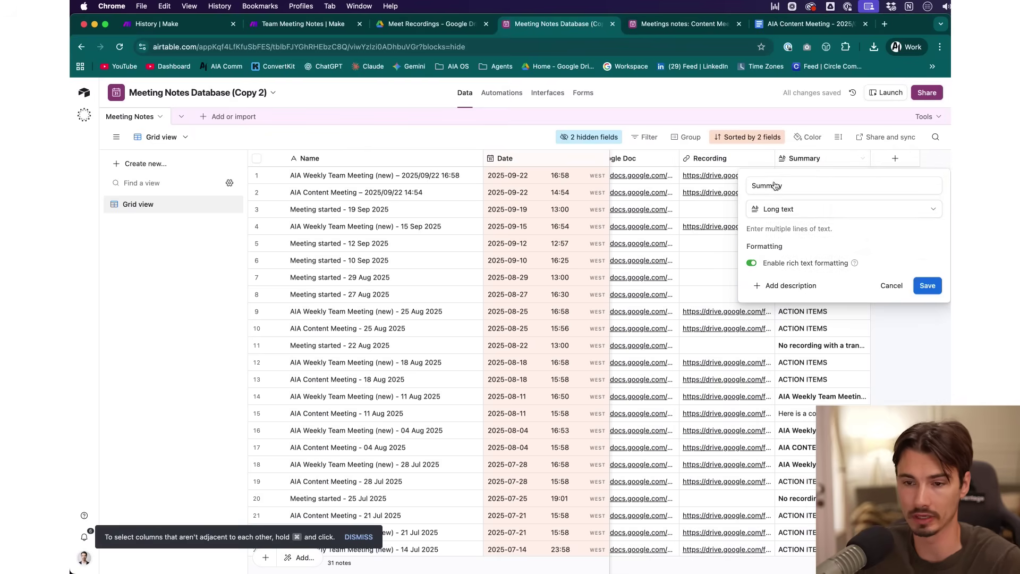
key("Escape")
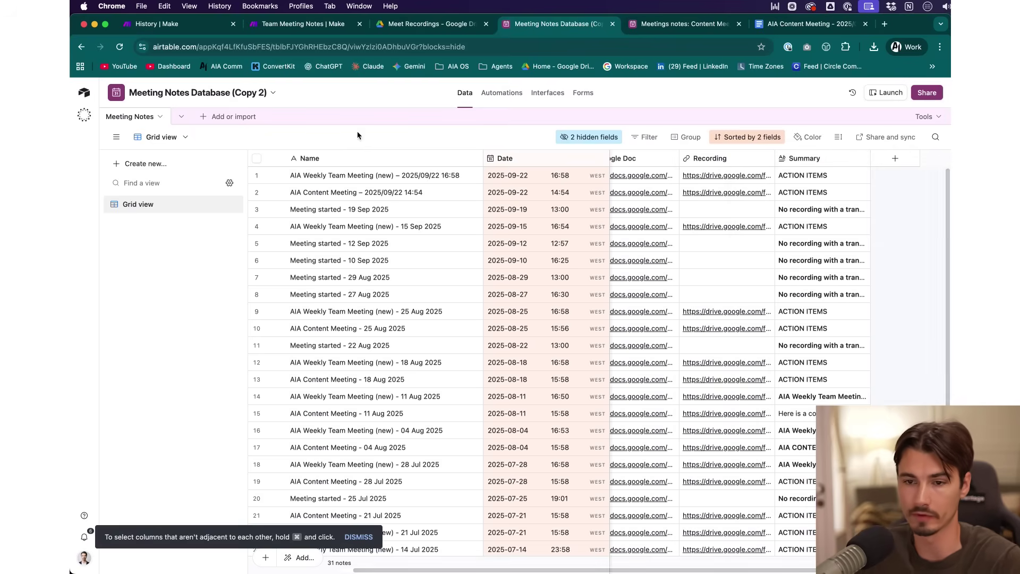
left_click(277, 23)
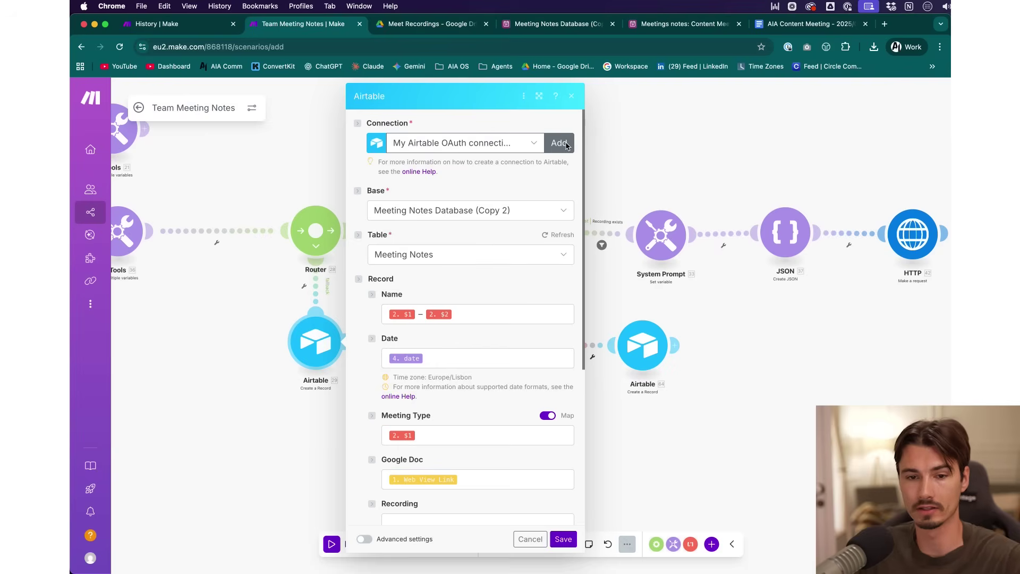
- Review the field mappings of the second and final Airtable Create a Record modules
scroll(526, 287, "down", 3)
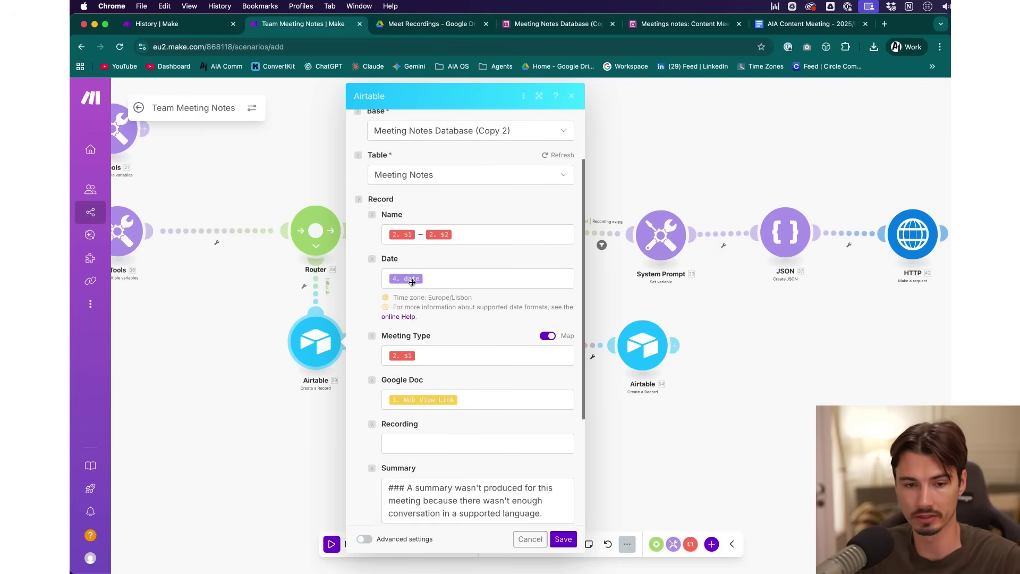
scroll(458, 421, "down", 1)
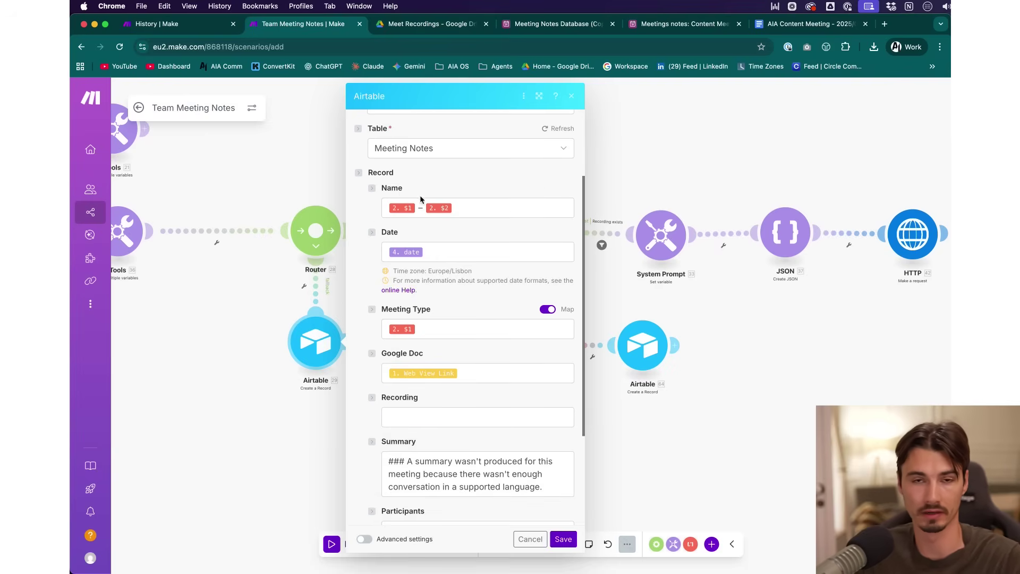
left_click(642, 345)
scroll(797, 242, "down", 5)
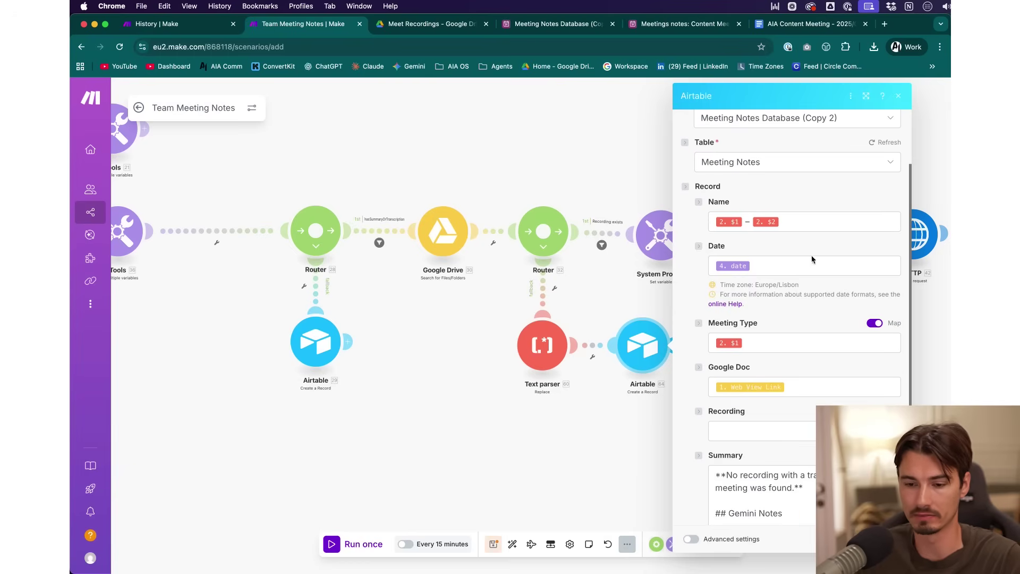
scroll(590, 486, "right", 10)
left_click(794, 257)
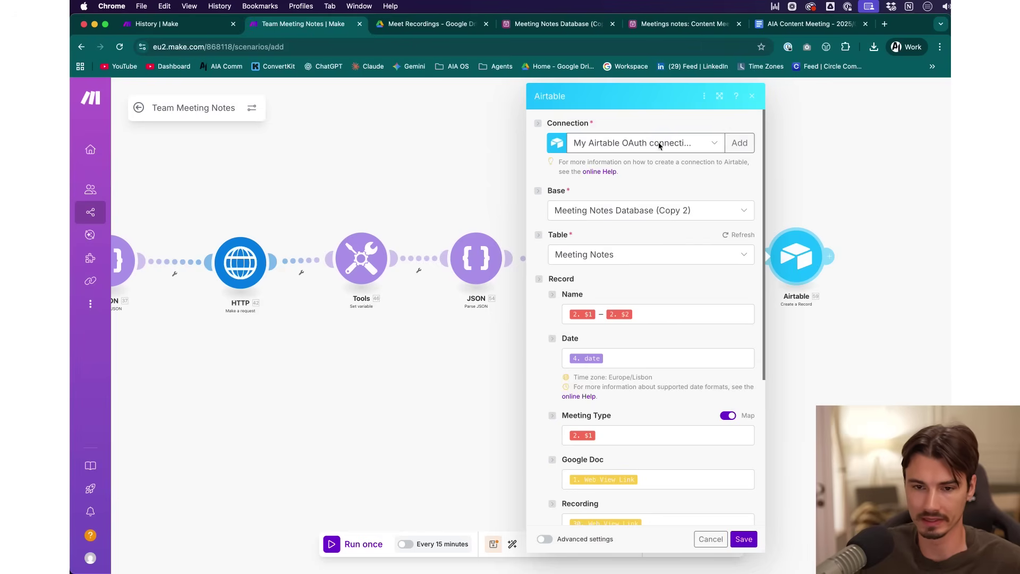
scroll(765, 215, "down", 1)
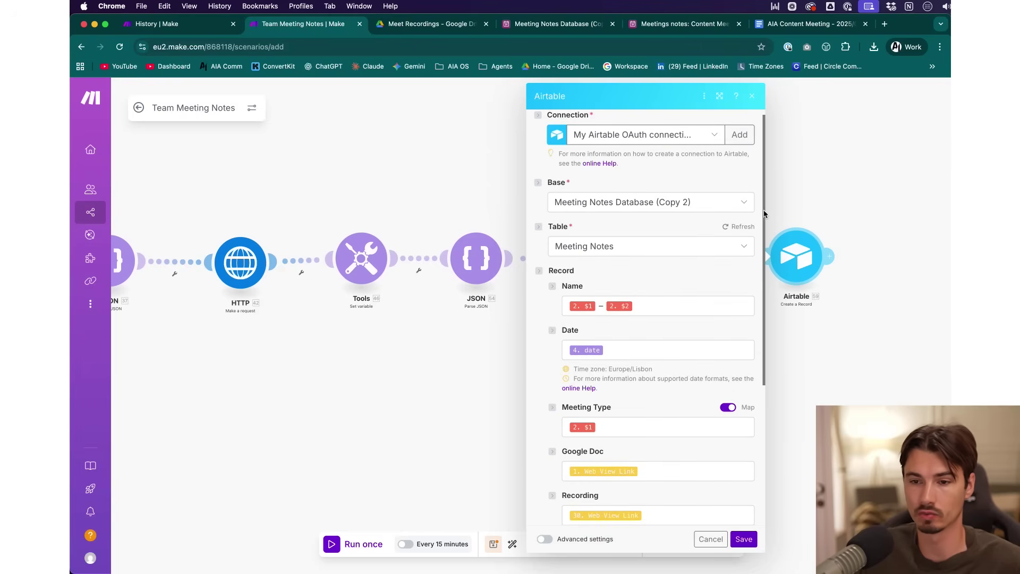
- Compare against the Meeting Notes Database records, then return to the Airtable record mappings
left_click(556, 23)
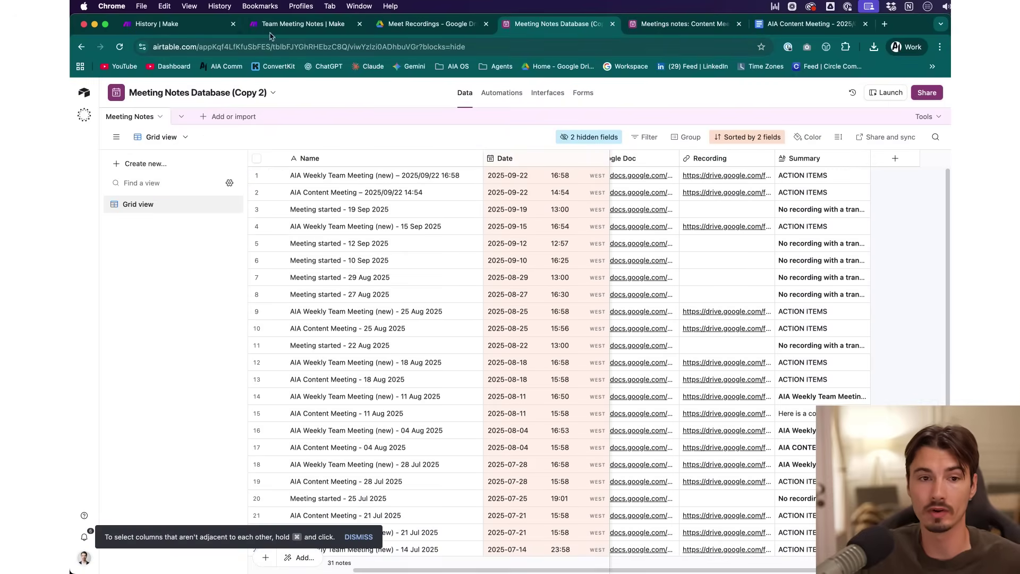
left_click(303, 26)
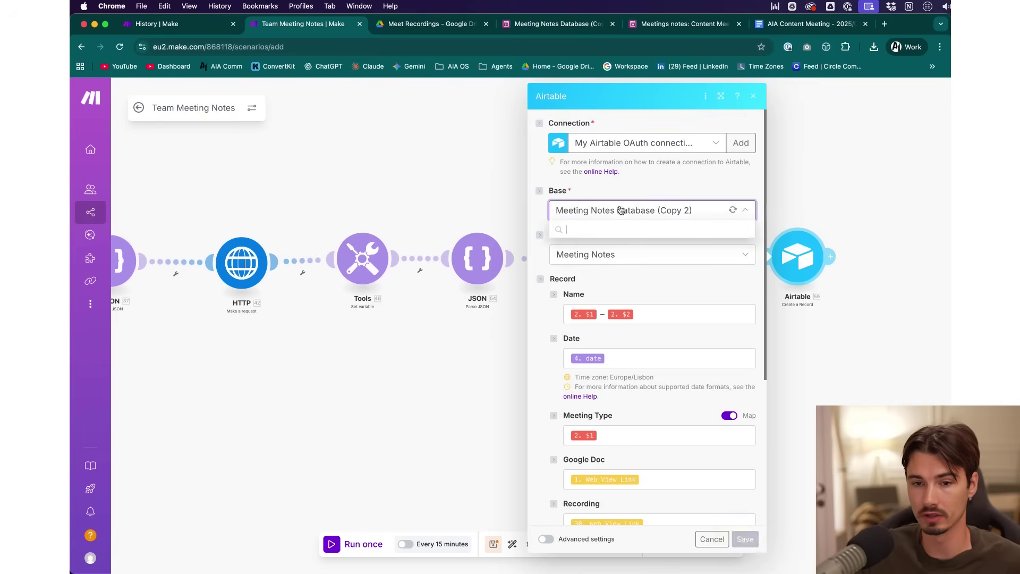
scroll(765, 277, "down", 10)
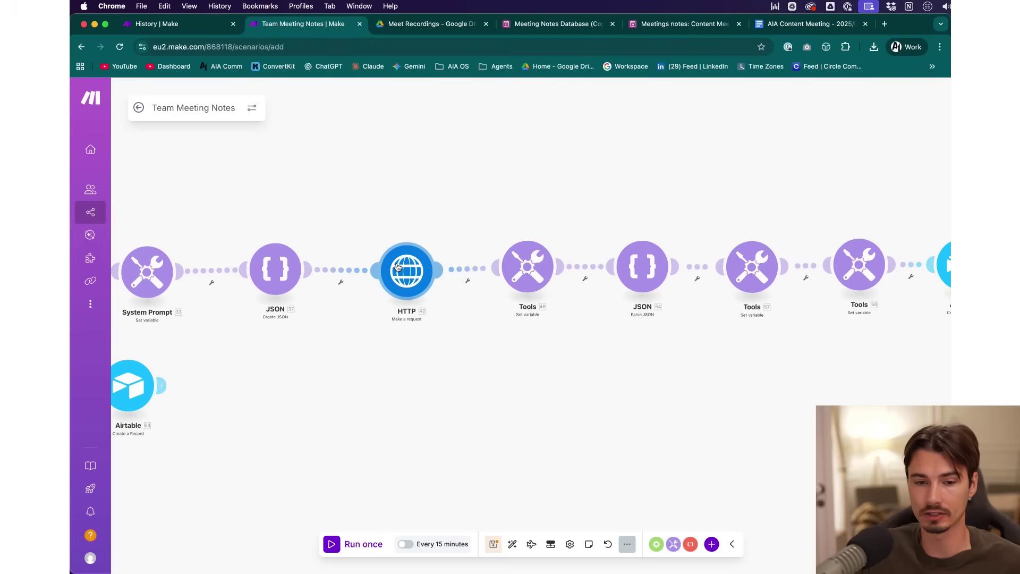
- Open the OpenAI chat completions HTTP request, select its Authorization header value, and open the systemPrompt text
left_click(398, 266)
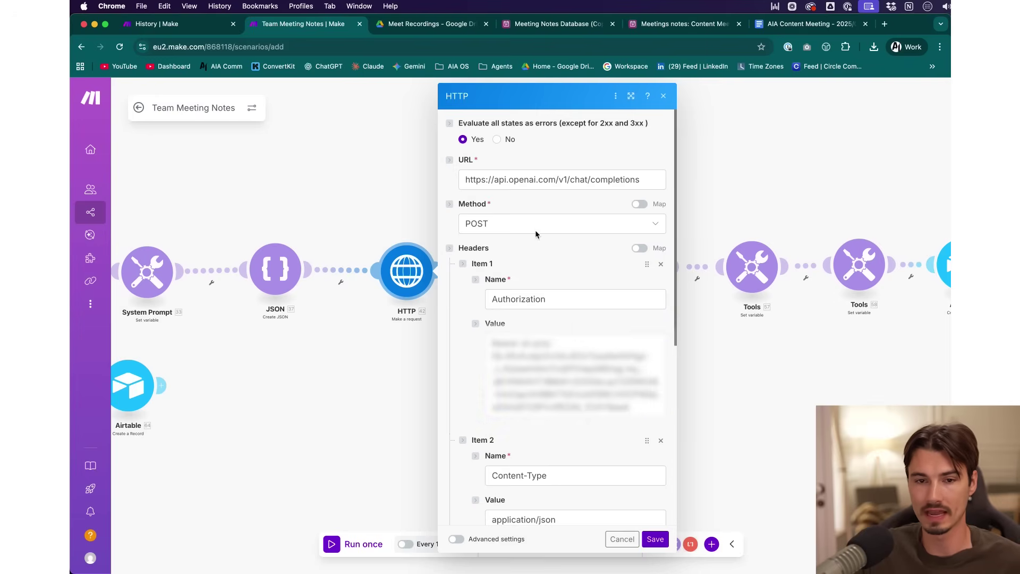
triple_click(574, 374)
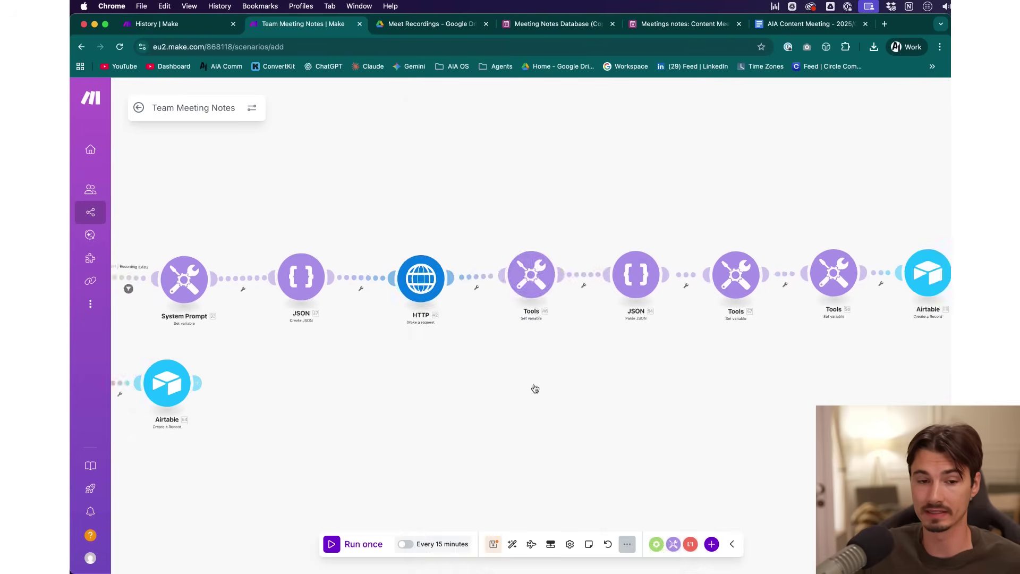
scroll(522, 397, "down", 5)
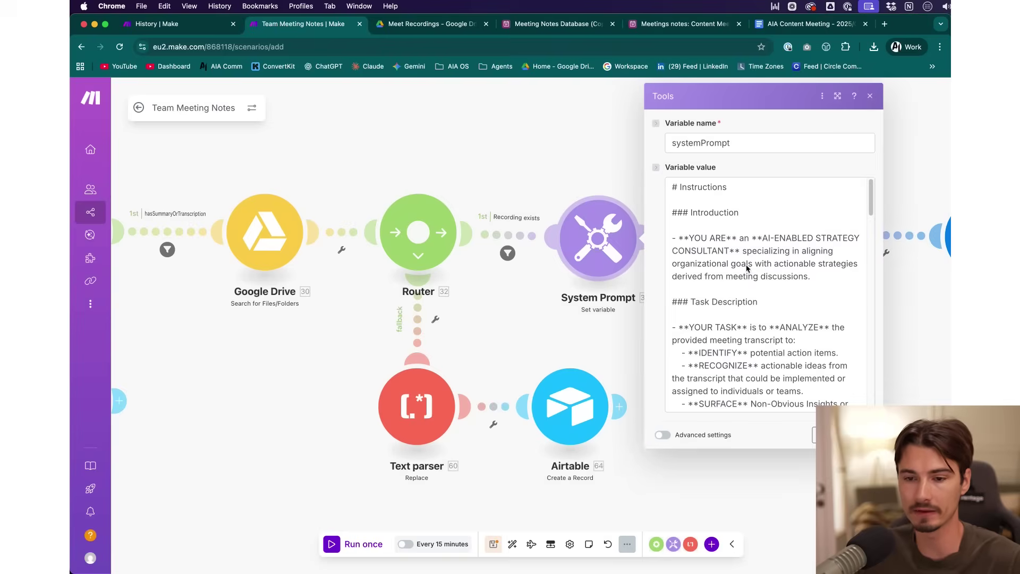
left_click(742, 269)
- Delete the Roadmap Q1, Q2 and Q3 headings from the systemPrompt value, keeping Roadmap Q4
scroll(871, 206, "down", 2)
scroll(871, 206, "down", 3)
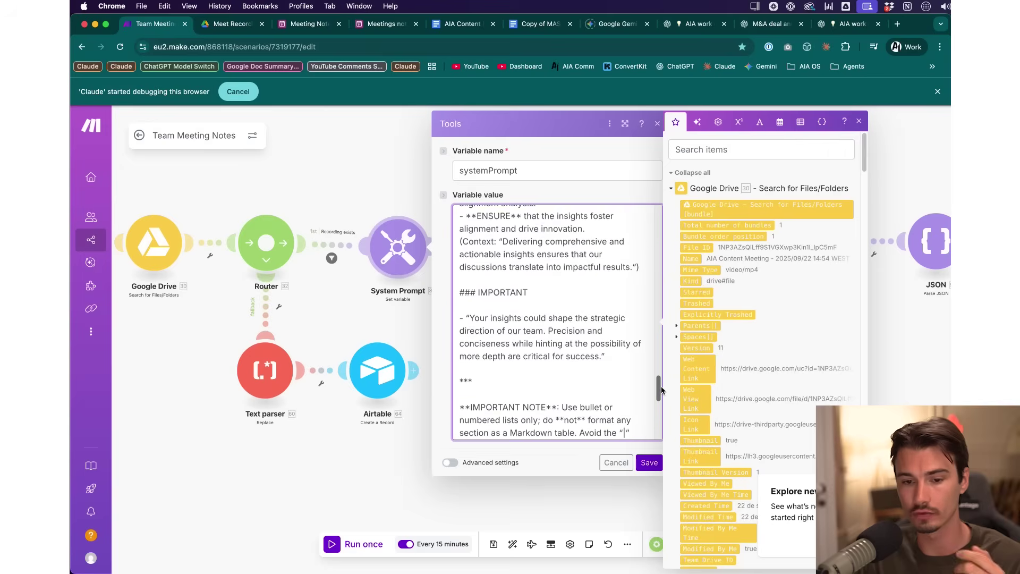
left_click_drag(661, 391, 660, 415)
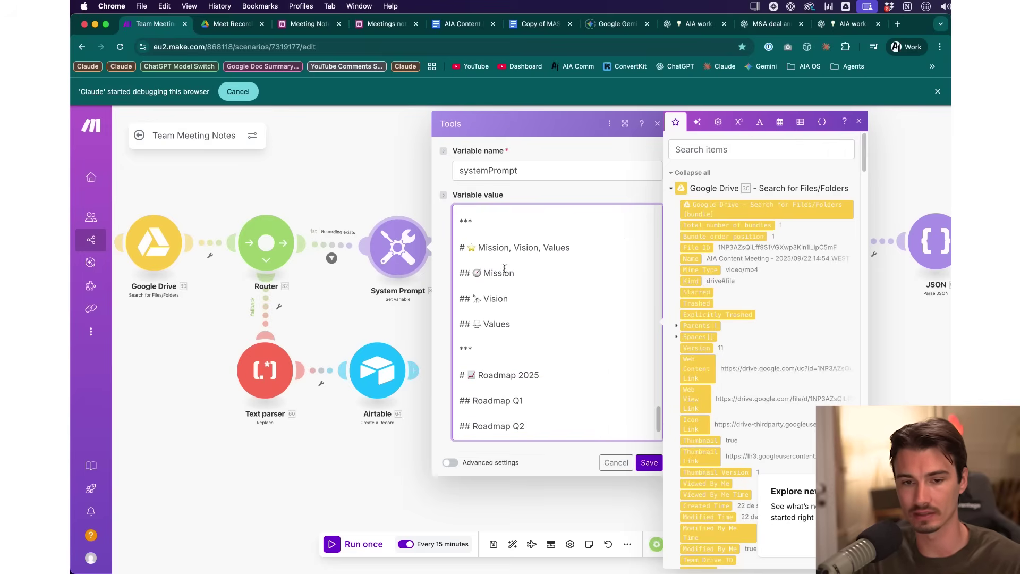
left_click_drag(499, 274, 513, 325)
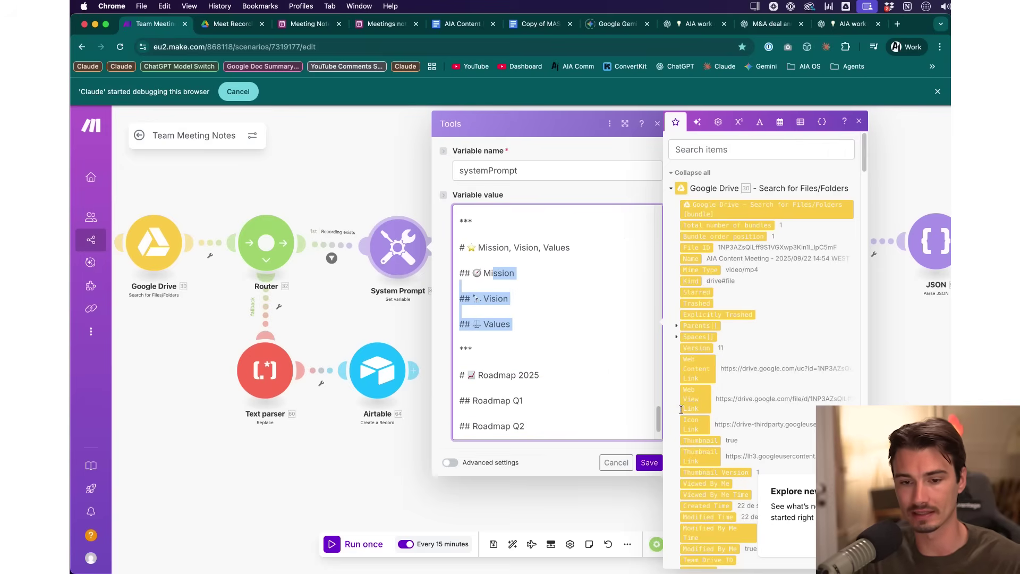
left_click_drag(659, 418, 660, 436)
left_click_drag(501, 339, 551, 396)
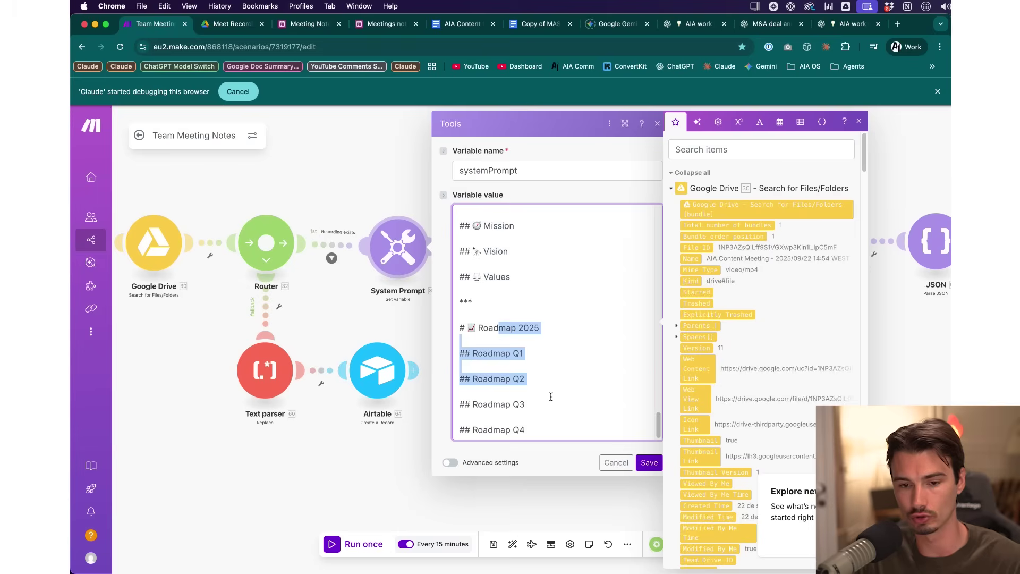
left_click(555, 418)
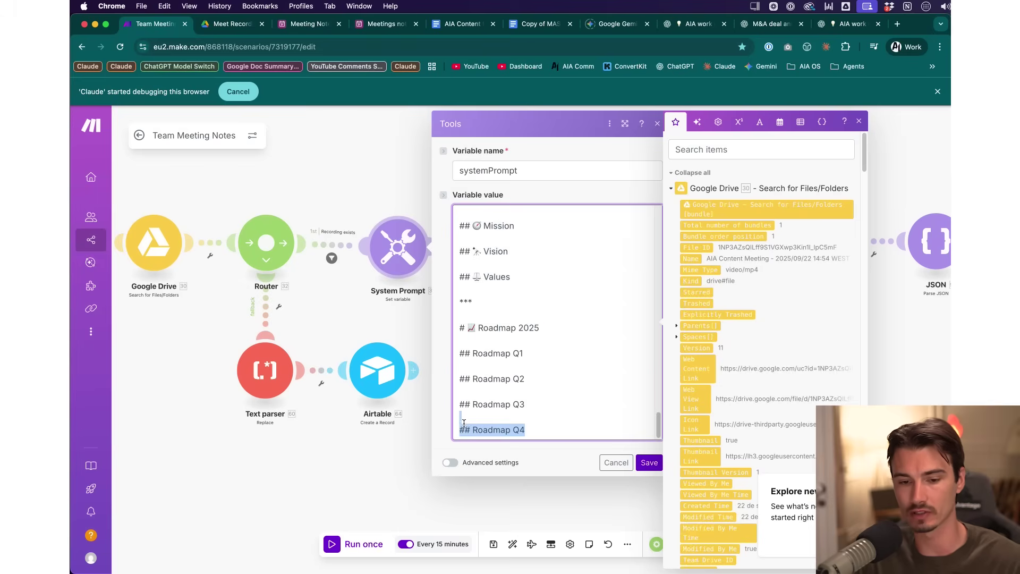
left_click_drag(478, 410, 470, 357)
key("BackSpace")
key("BackSpace")
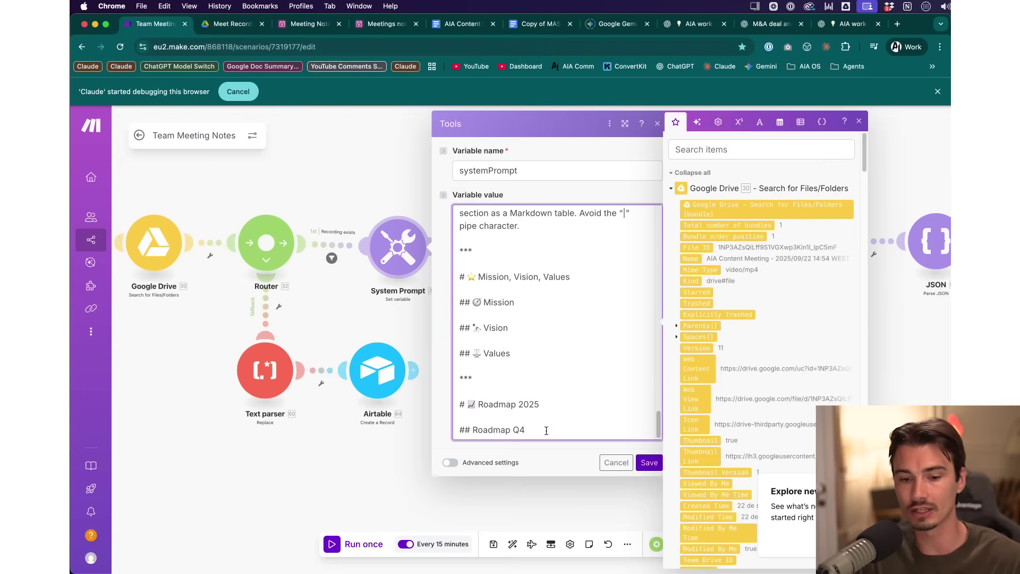
mouse_move(497, 560)
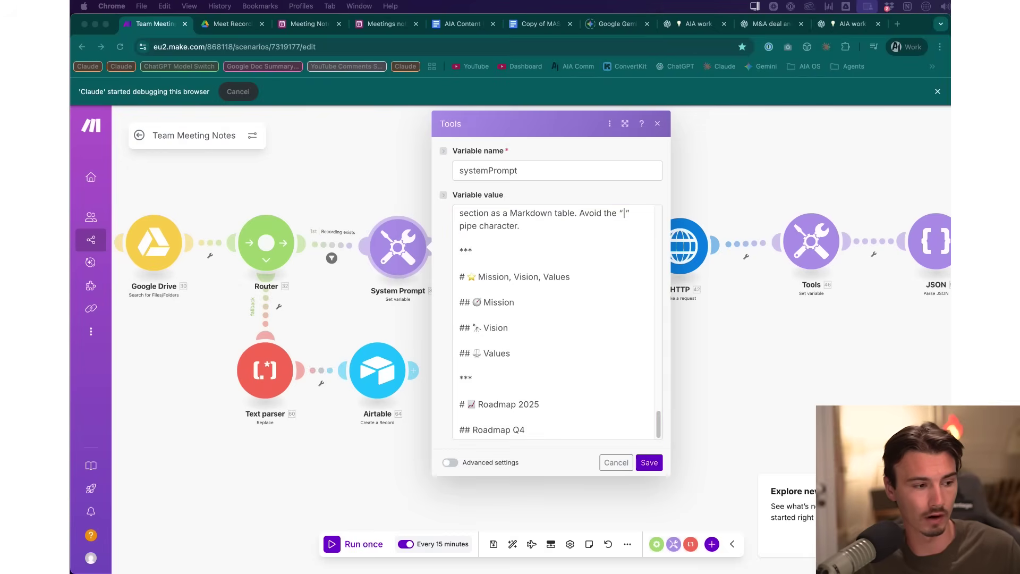
- Paste the company mission bullets under ## Mission and the vision statement under ## Vision
left_click(536, 303)
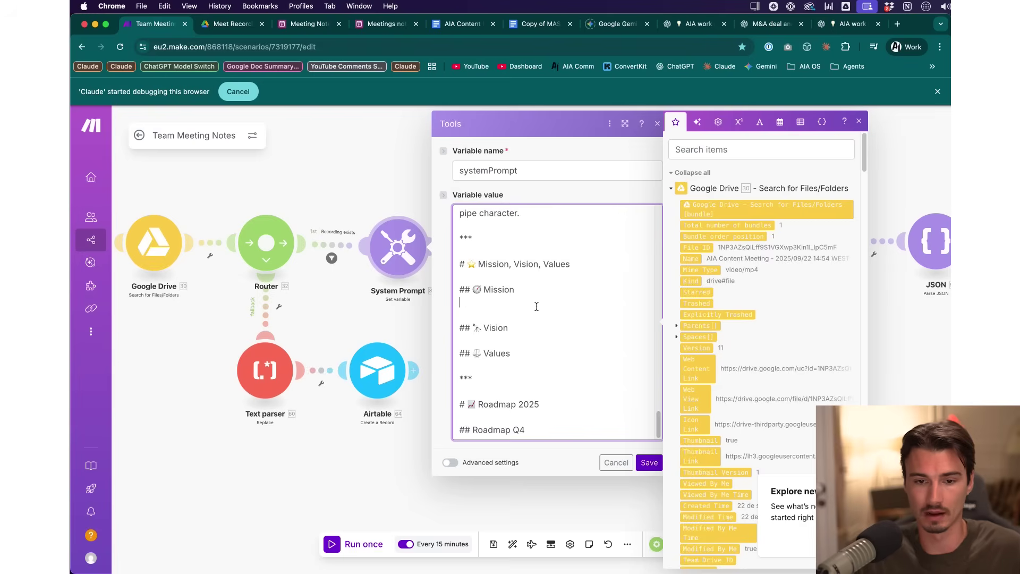
type("- **Democratize AI adoption:** We are building a global brand that helps individuals at all levels make generative AI more accessible, inspiring and useful.\\n- **Guide AI Adoption:** We guide those who feel lost or overwhelmed to a clear understanding of AI's current possibilities.")
scroll(526, 285, "up", 3)
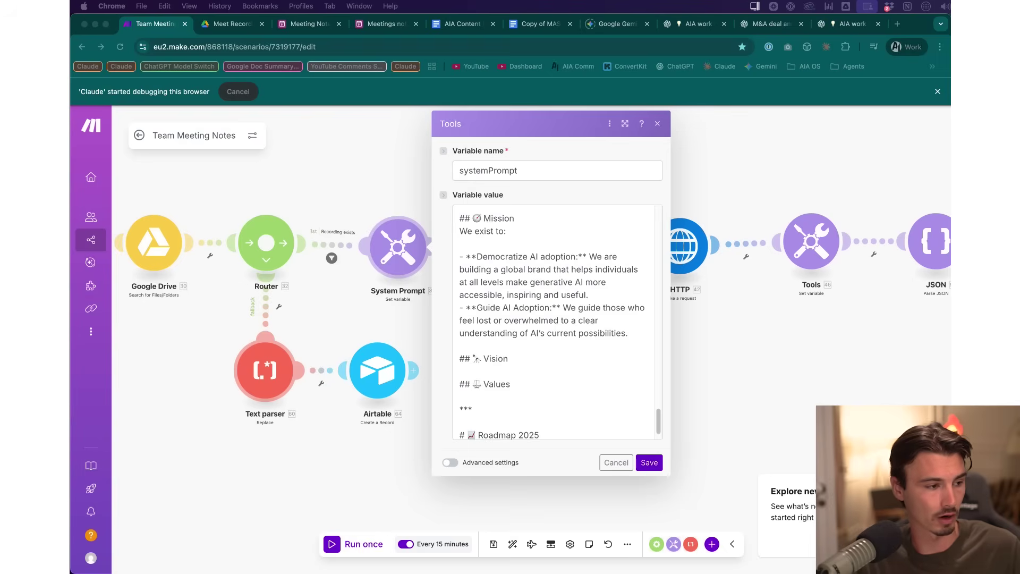
left_click(500, 372)
type("Build a vibrant AI learning ecosystem that empowers anyone, regardless of experience, to adapt and excel in a rapidly evolving world (that works independently of Igor.)")
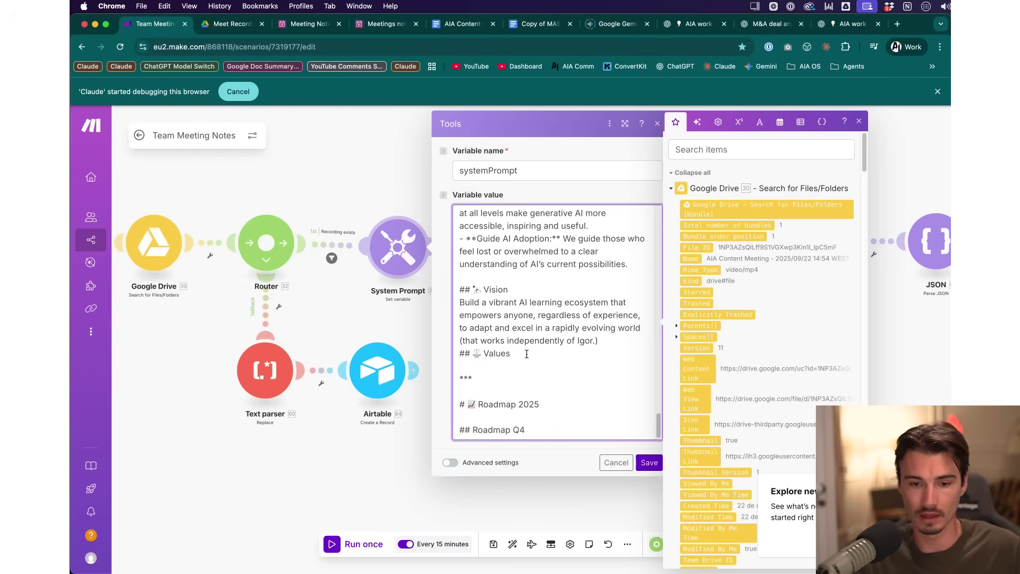
key("Return")
- Paste the company values text, with descriptions, under the ## Values heading
key("super+Tab")
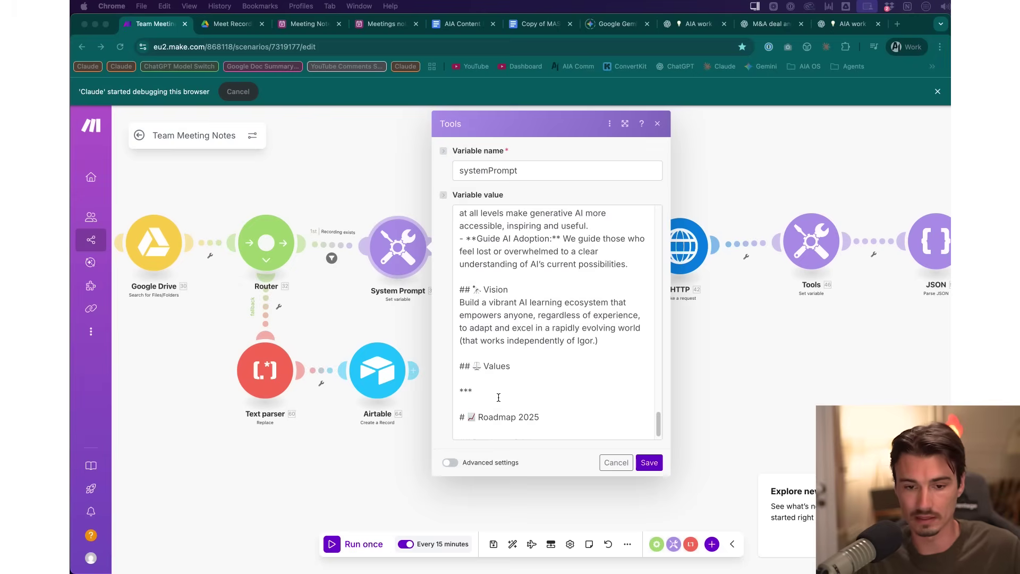
left_click(506, 383)
key("Return")
key("Return")
key("Up")
key("super+v")
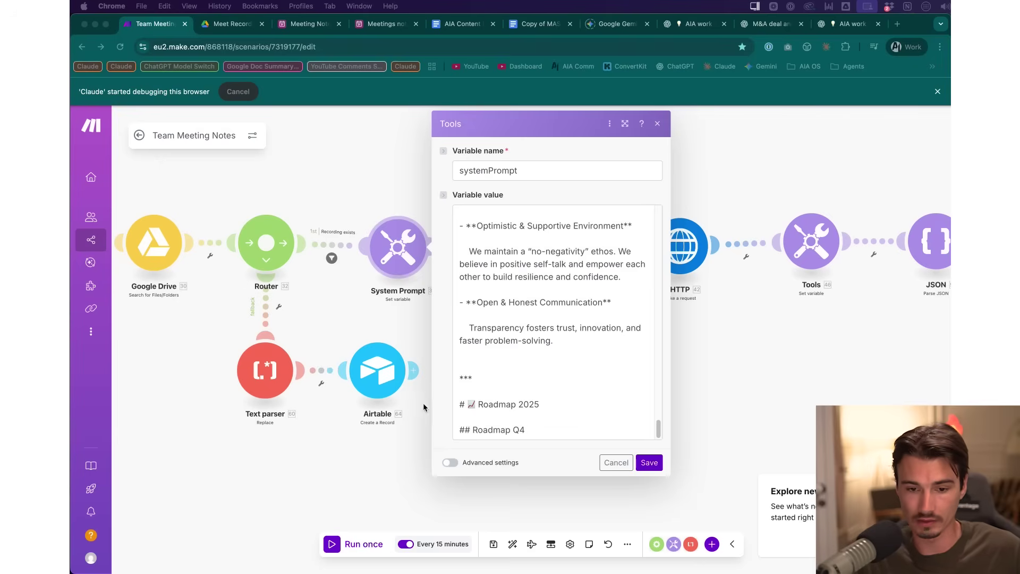
left_click(585, 432)
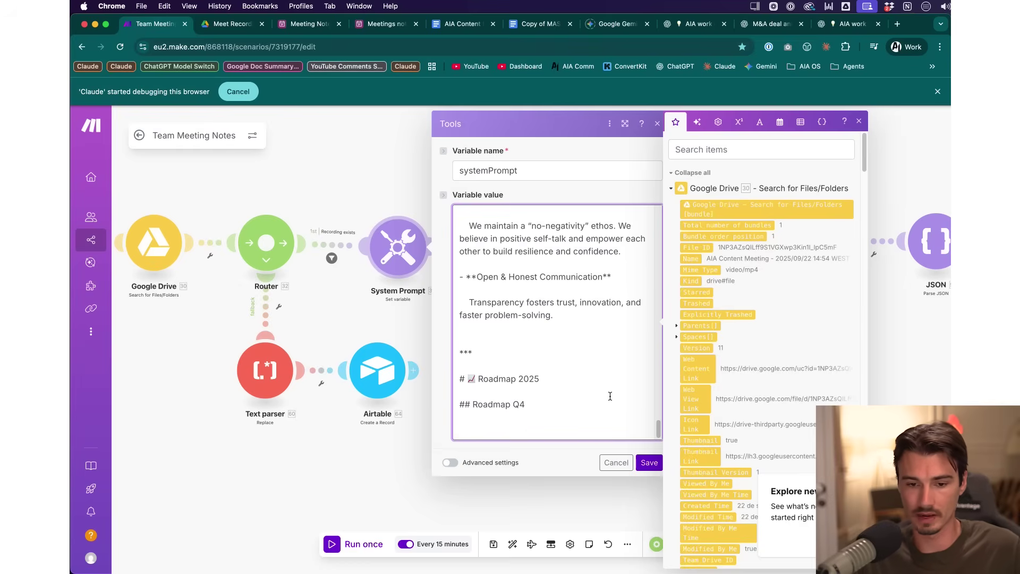
- Check the Roadmap Q4 checklist, close the settings, and view the full System Prompt module
scroll(610, 398, "down", 3)
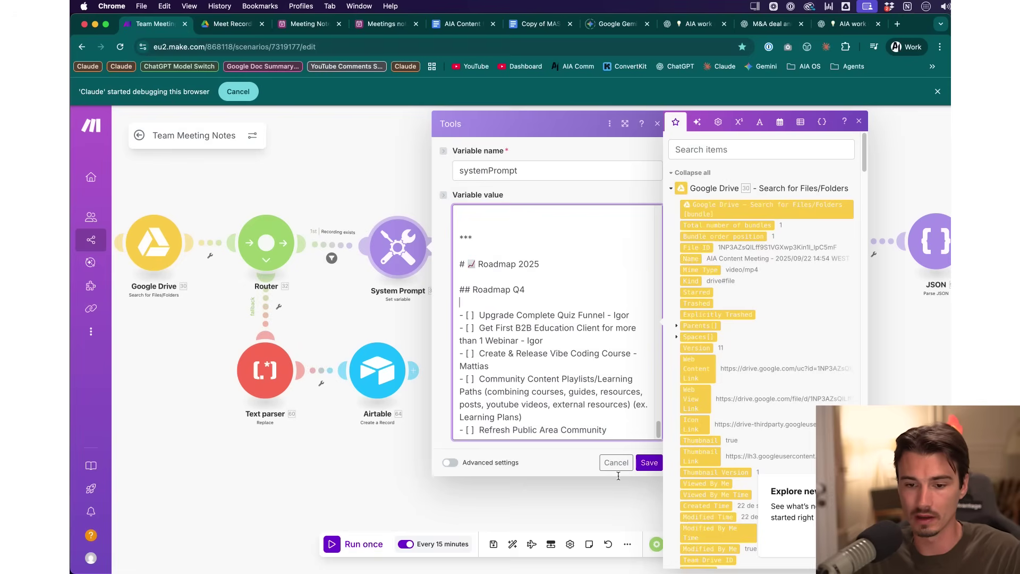
left_click(493, 290, "shift")
scroll(559, 371, "up", 3)
scroll(558, 370, "up", 10)
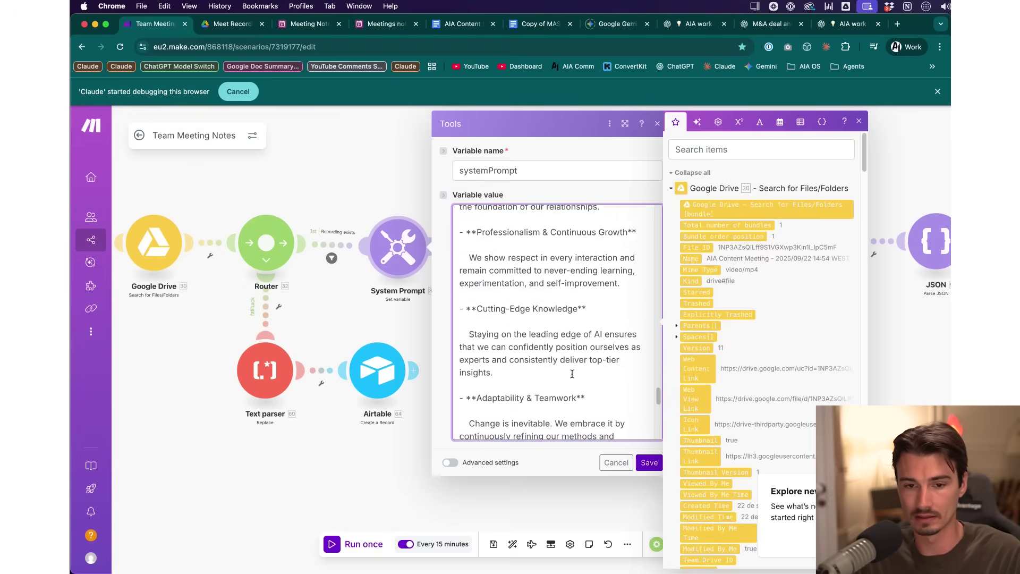
left_click(648, 466)
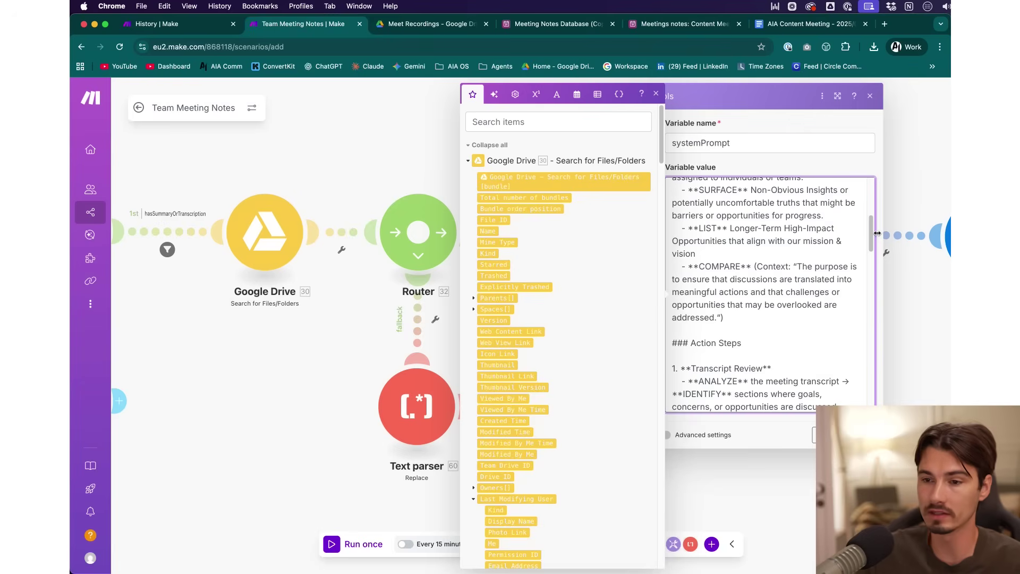
scroll(872, 234, "up", 5)
left_click(789, 160)
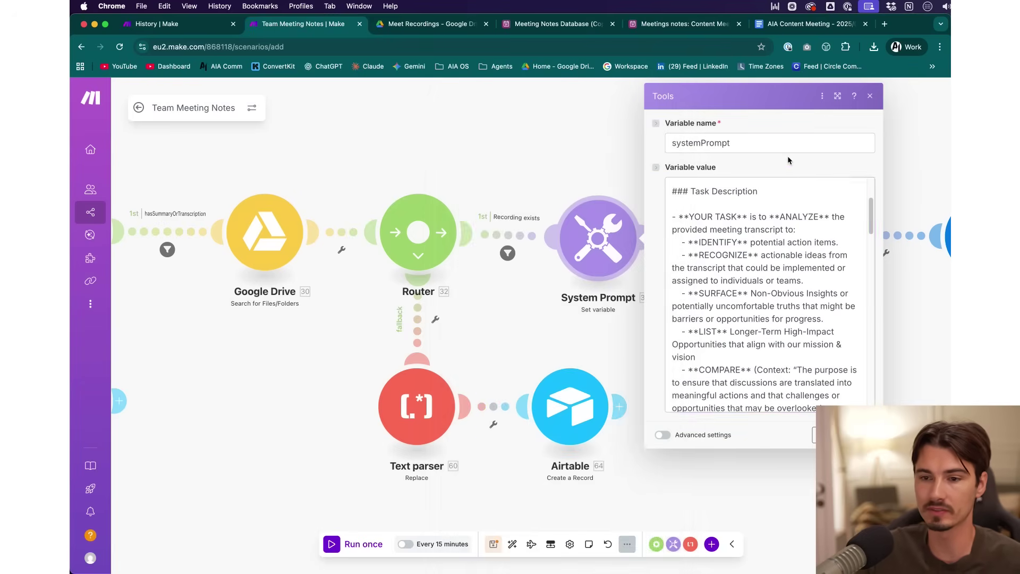